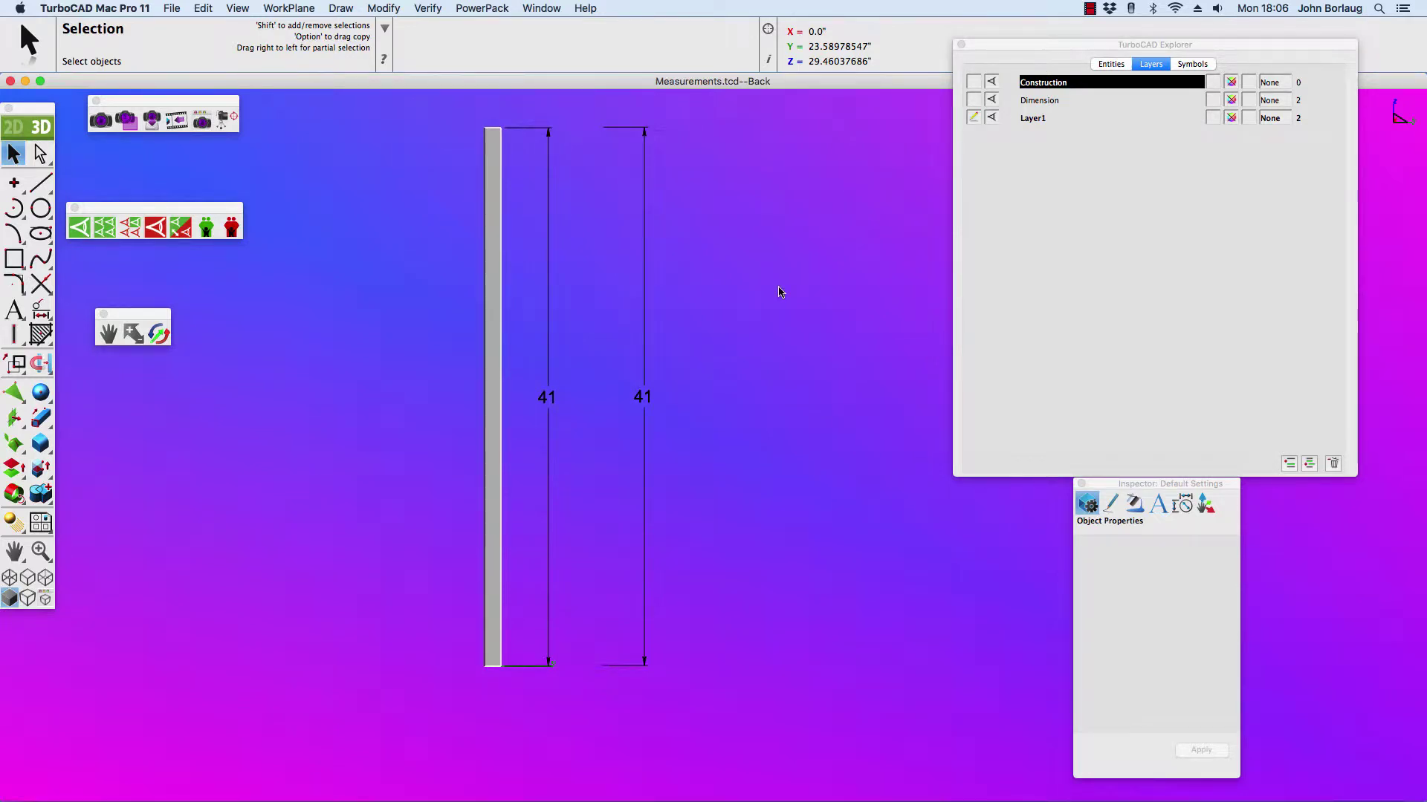
Step: Move the TurboCAD Explorer panel lower and select the post to show ACIS Solid_34180's properties
drag(1031, 43, 1084, 96)
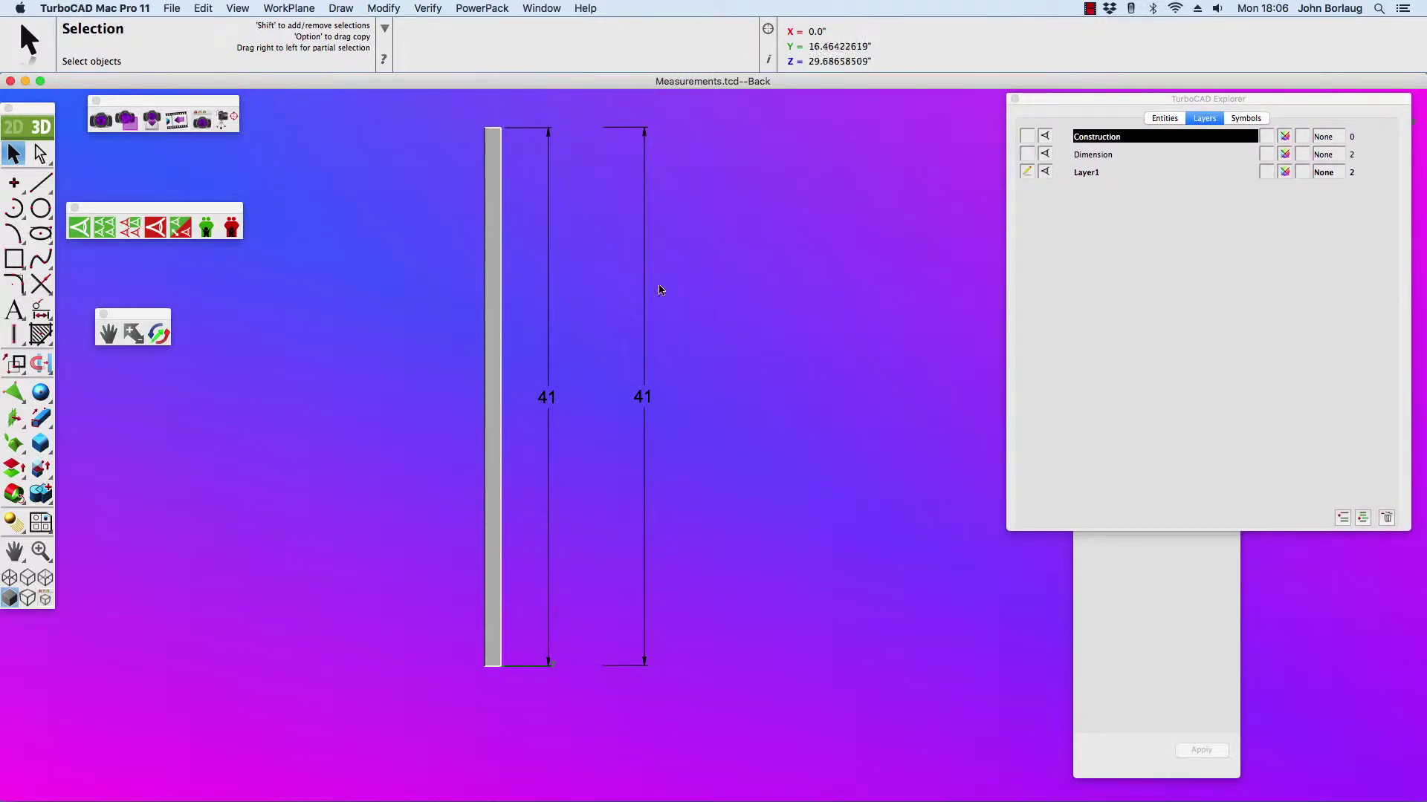
click(492, 311)
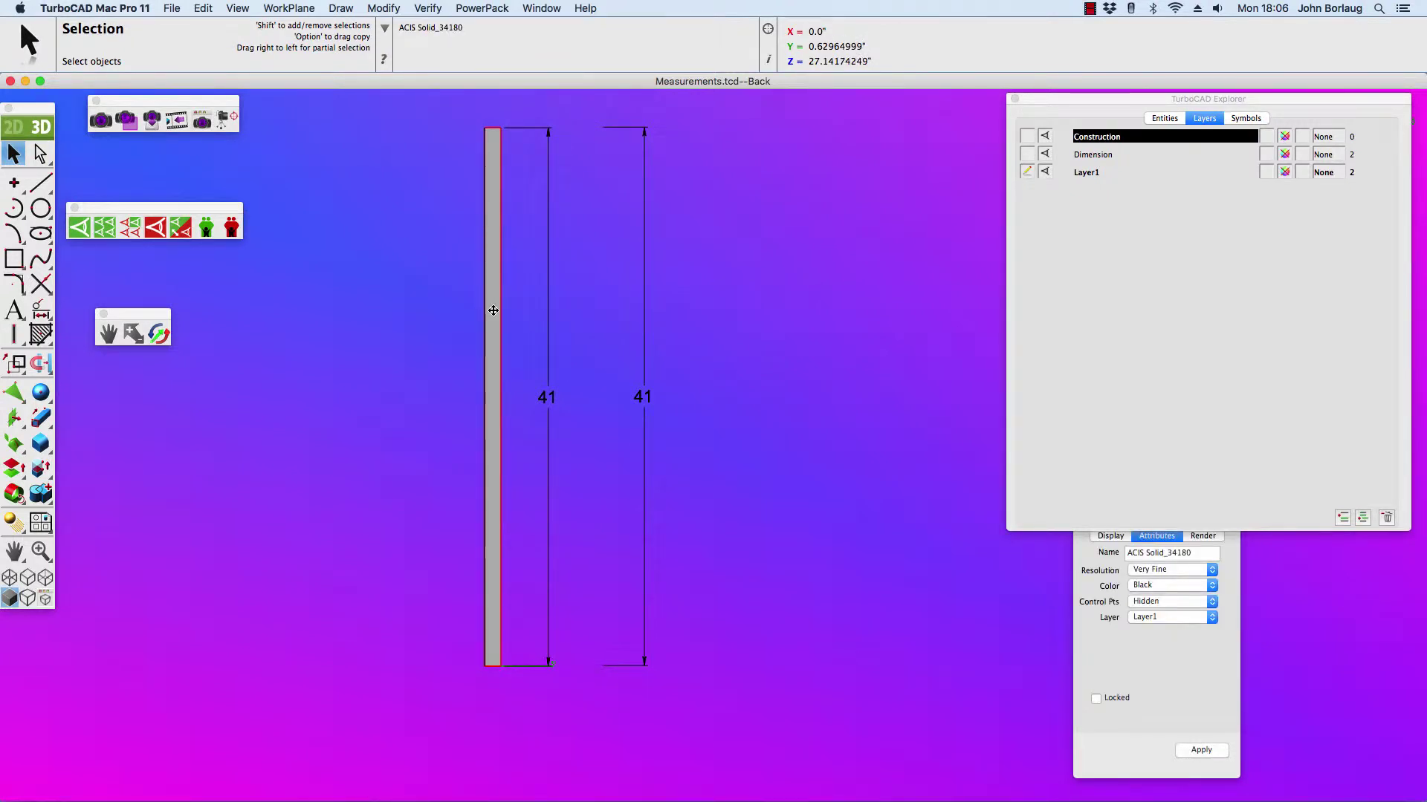
click(1143, 666)
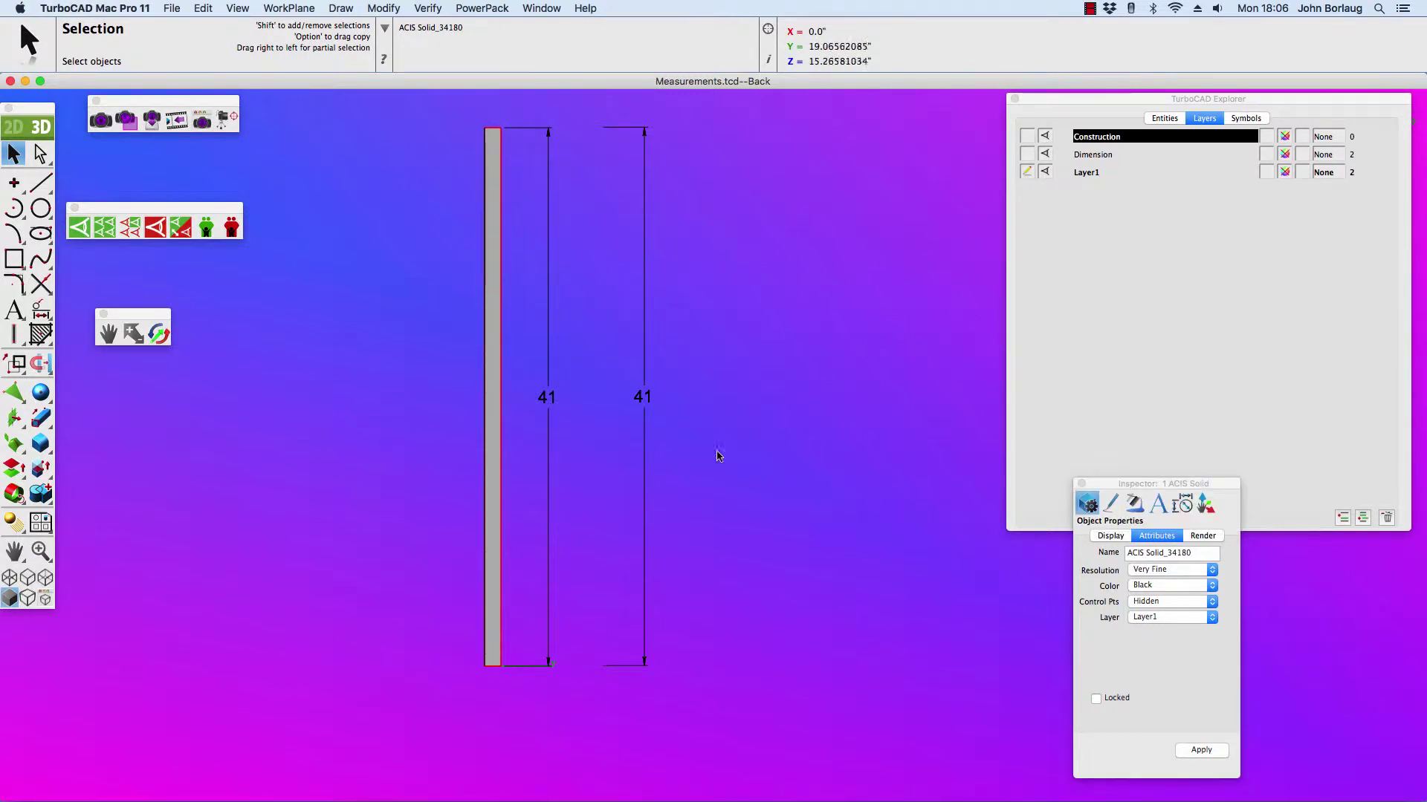
click(549, 405)
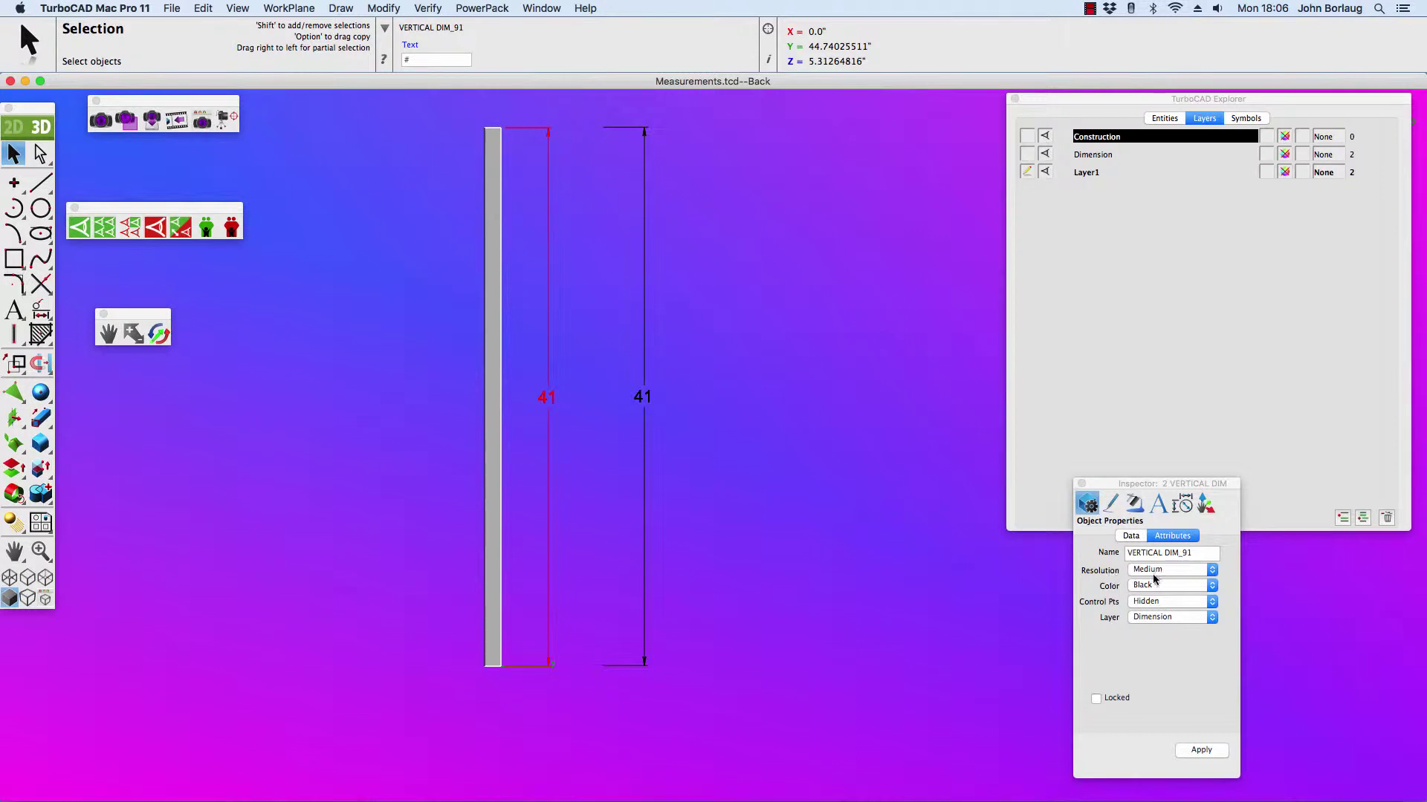
click(1129, 537)
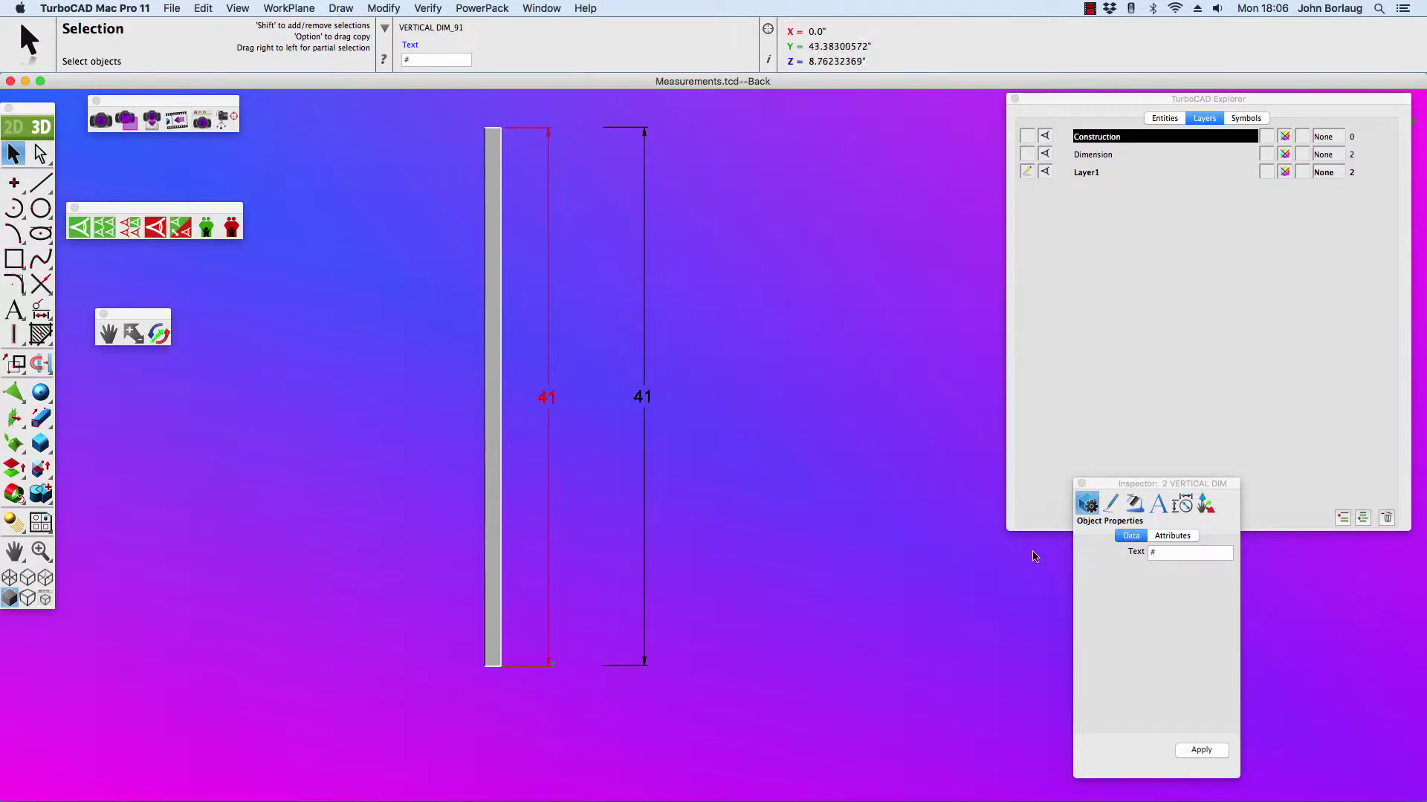
click(757, 461)
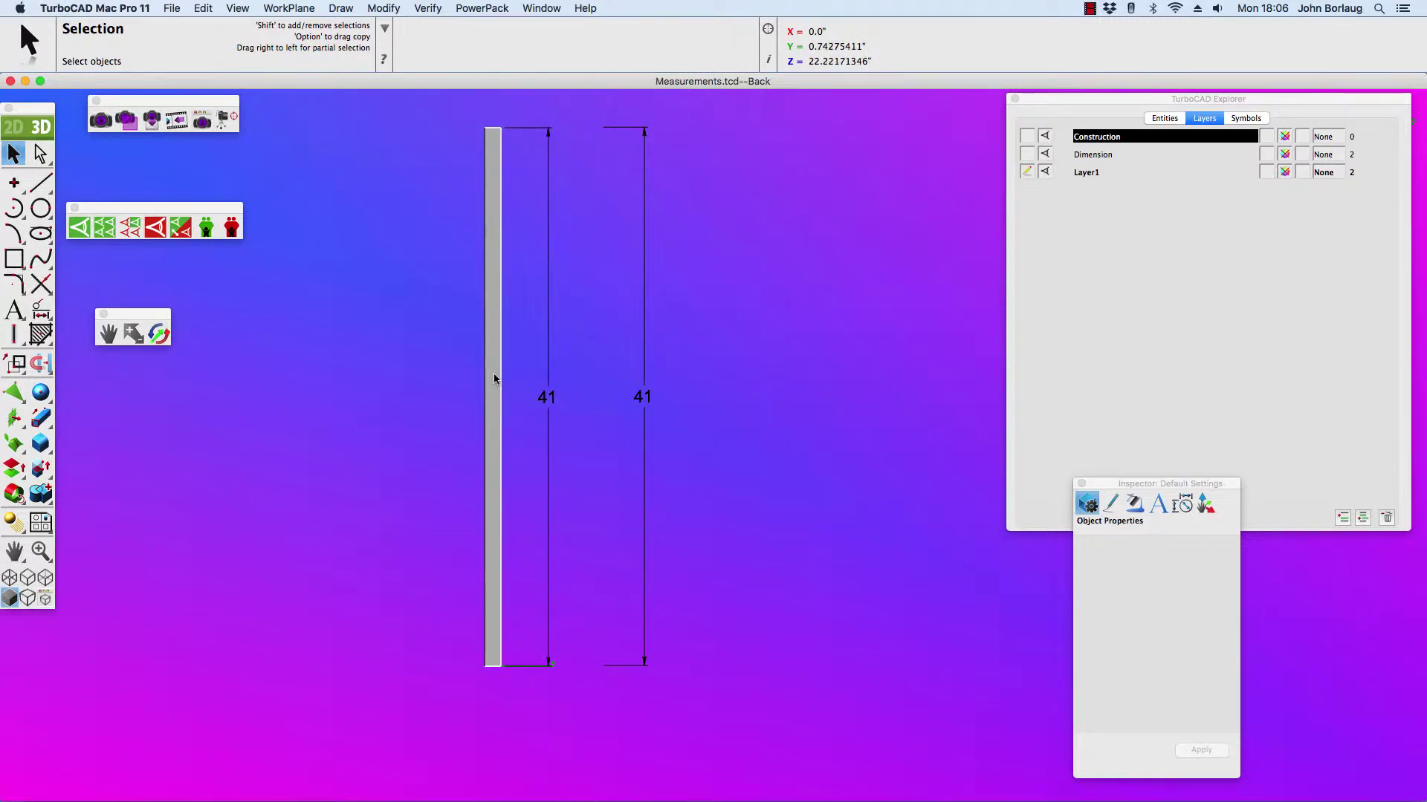
click(494, 377)
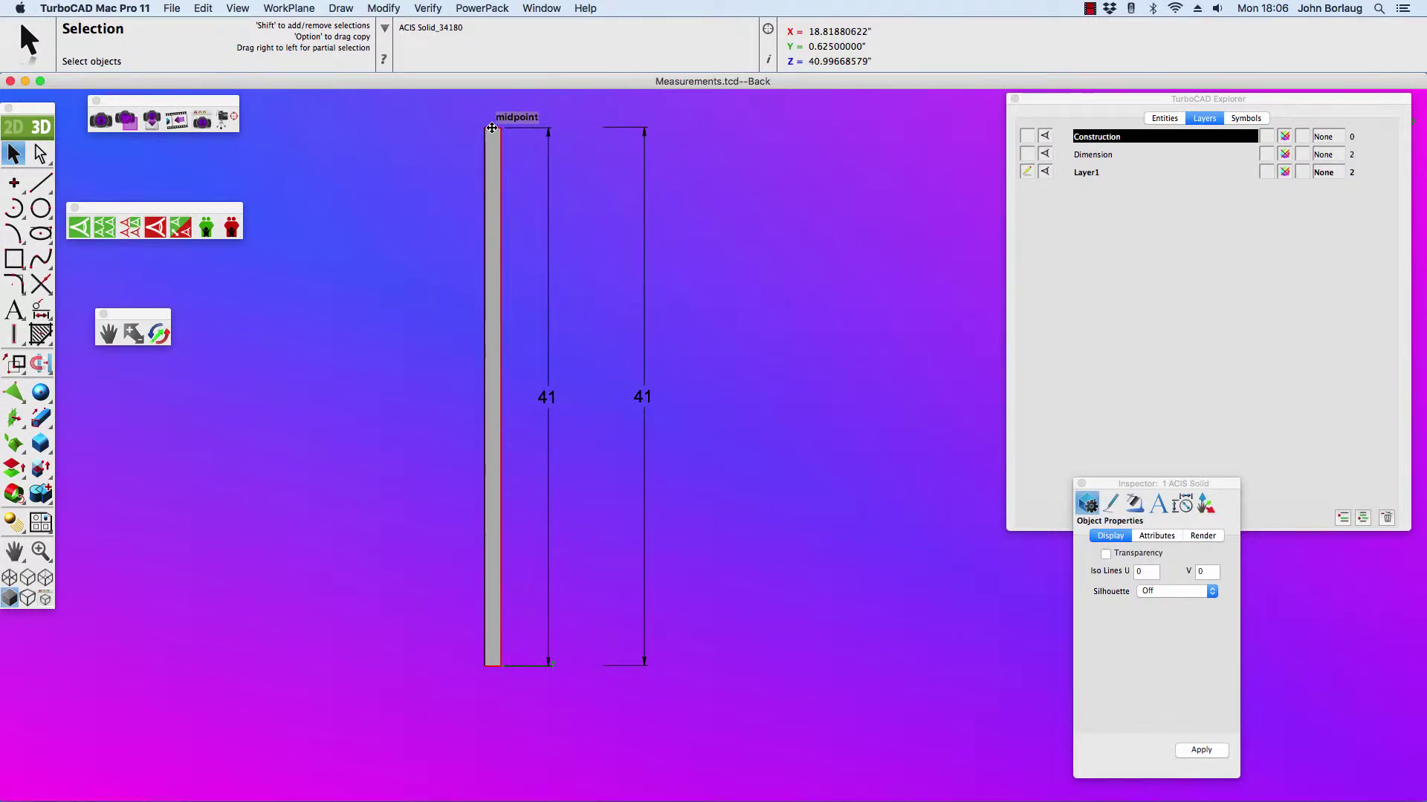
click(365, 177)
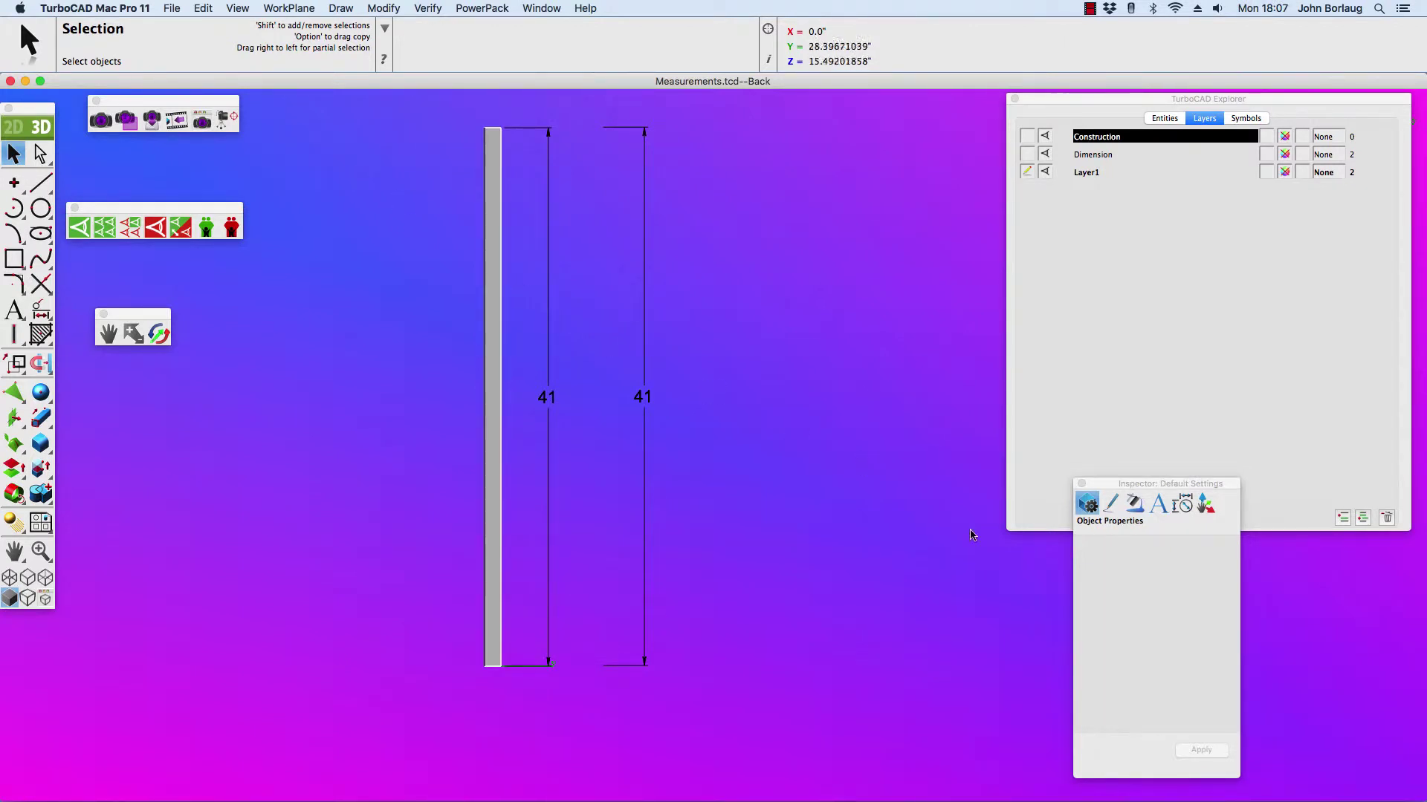
Step: Set the default dimension Value units to feet/inches, then select the dimension along the post's edge
click(1181, 506)
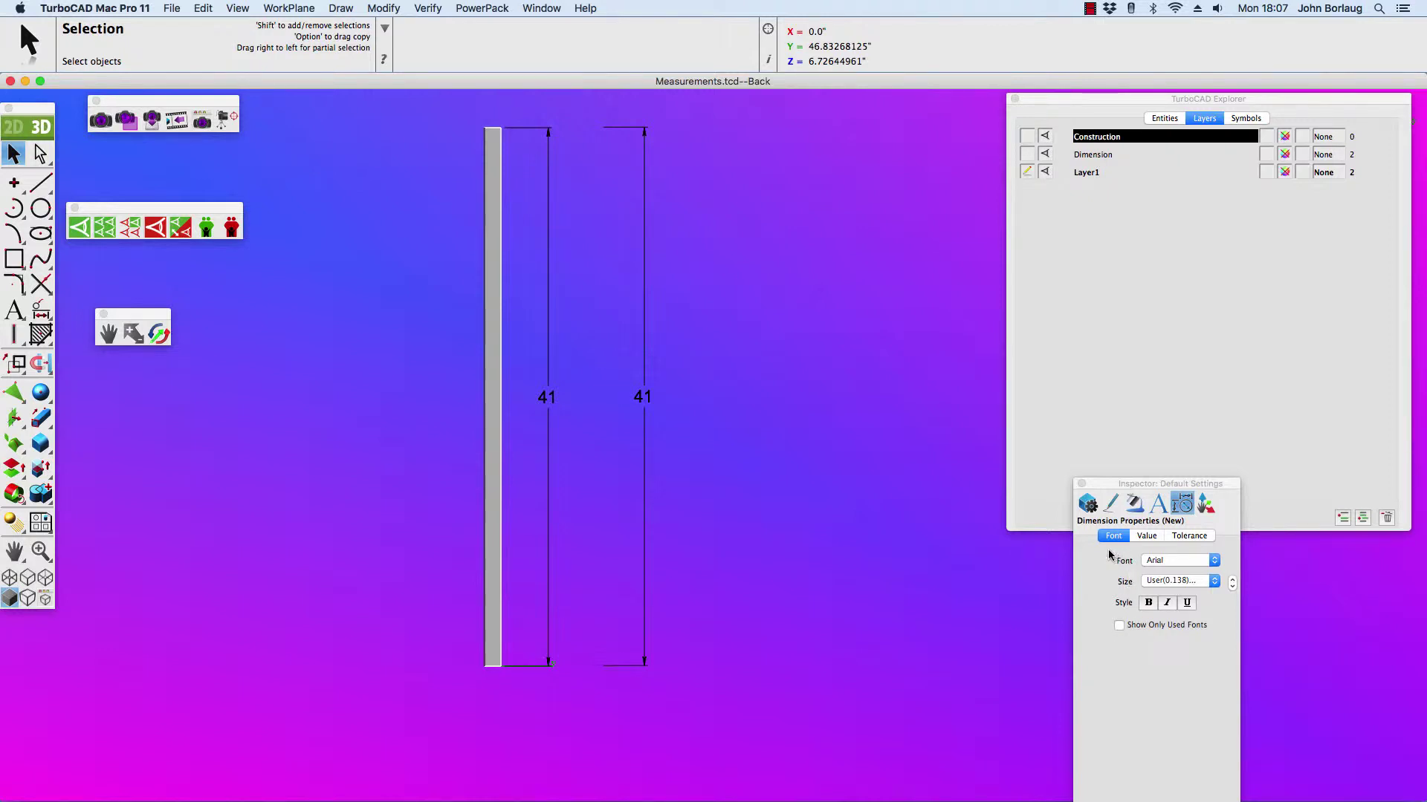
click(1145, 537)
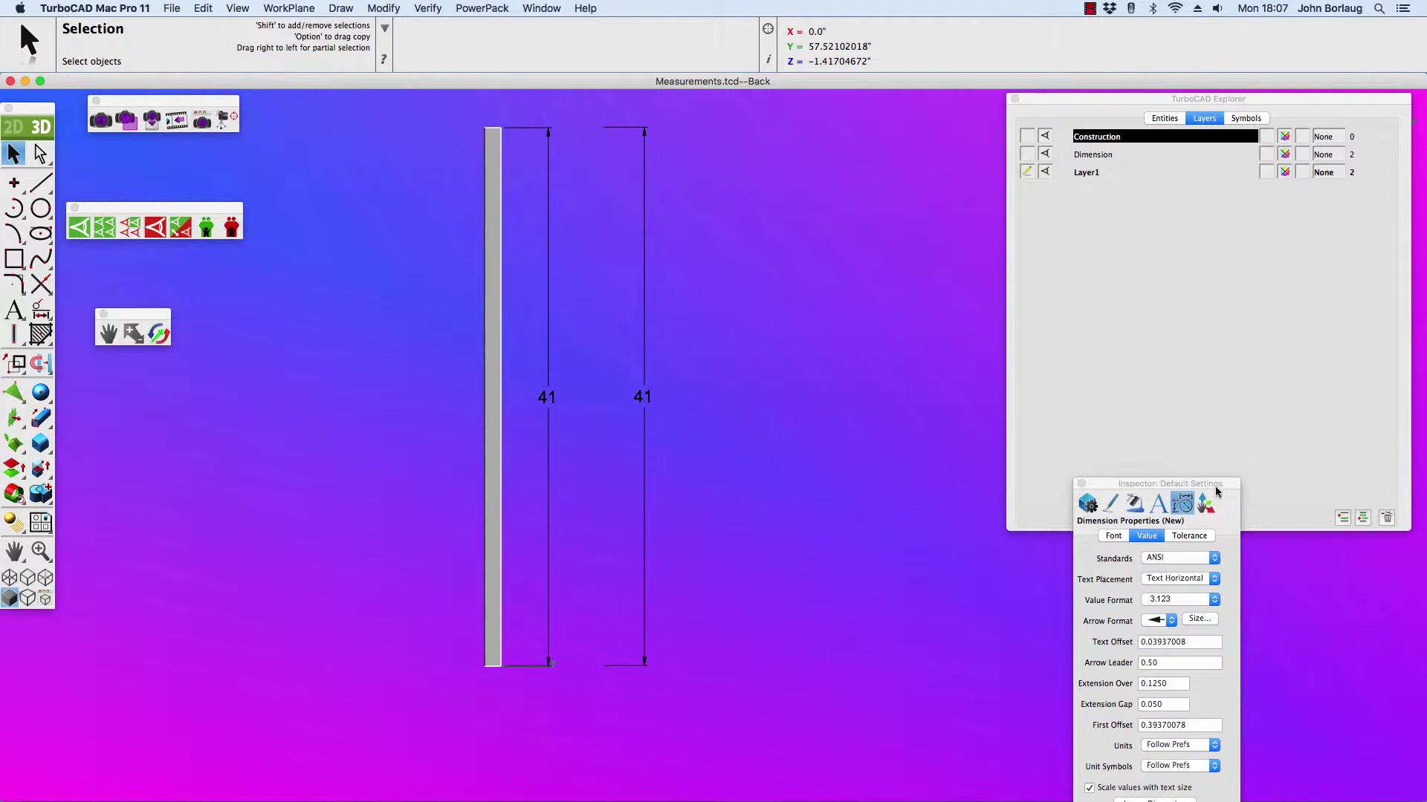
drag(1215, 485, 1215, 282)
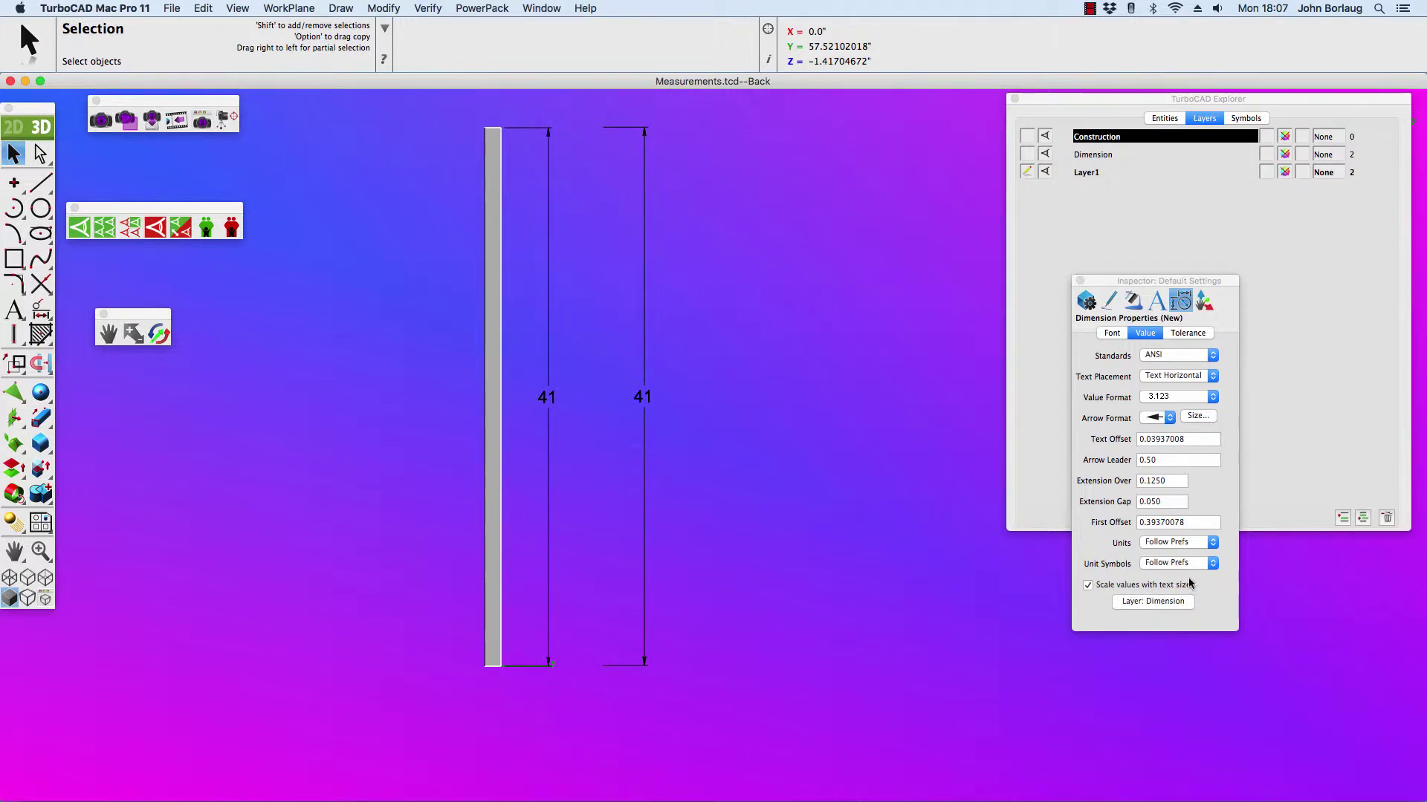
click(1213, 545)
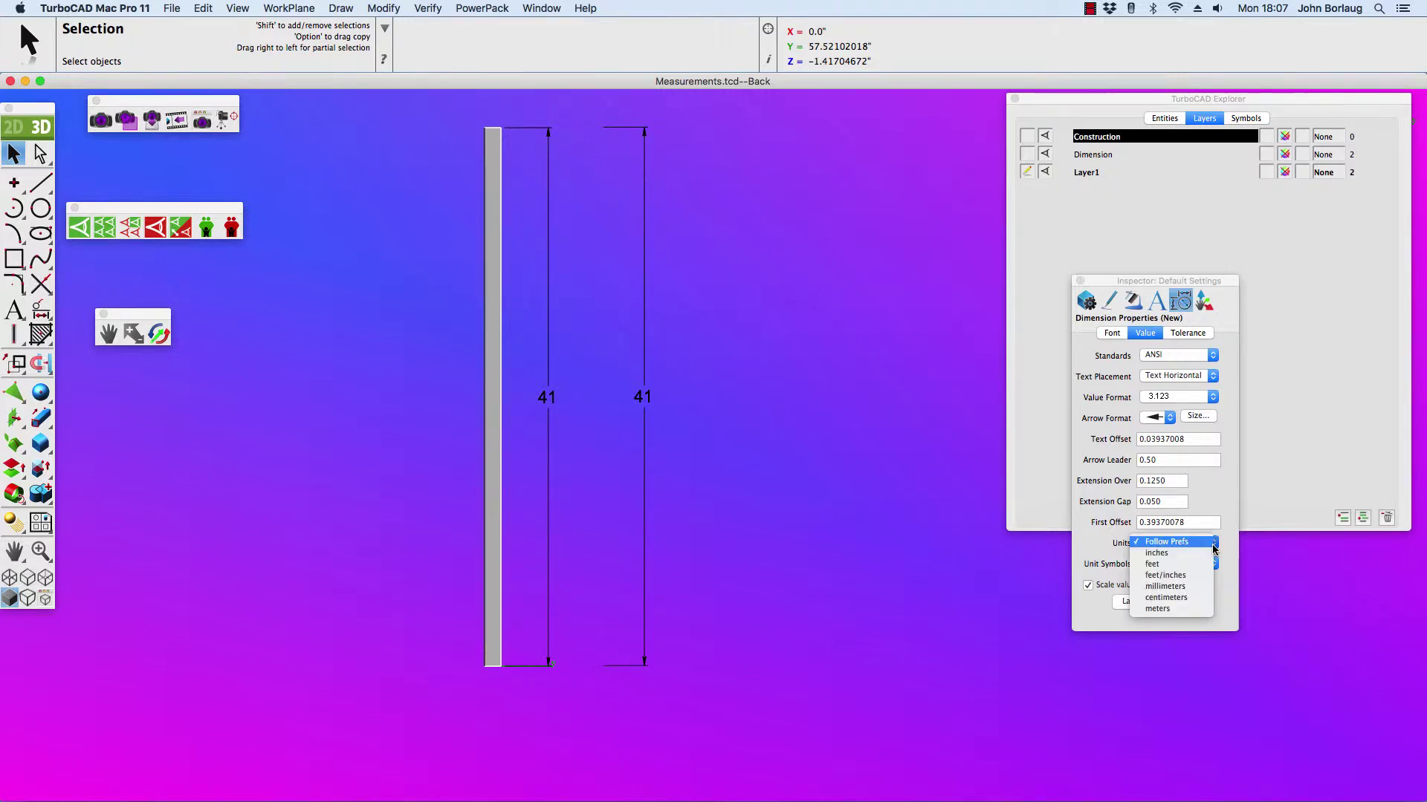
click(1175, 577)
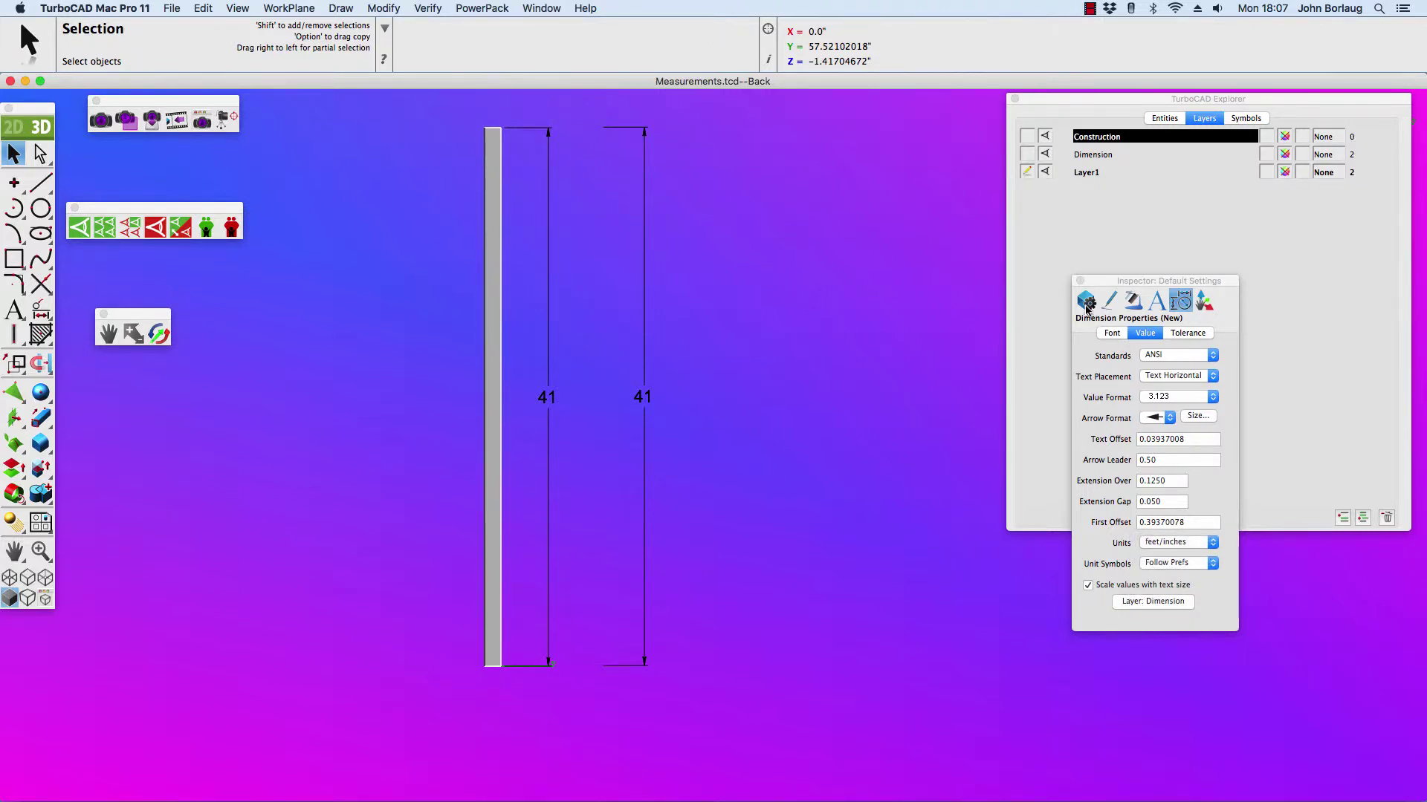
click(1086, 302)
click(497, 327)
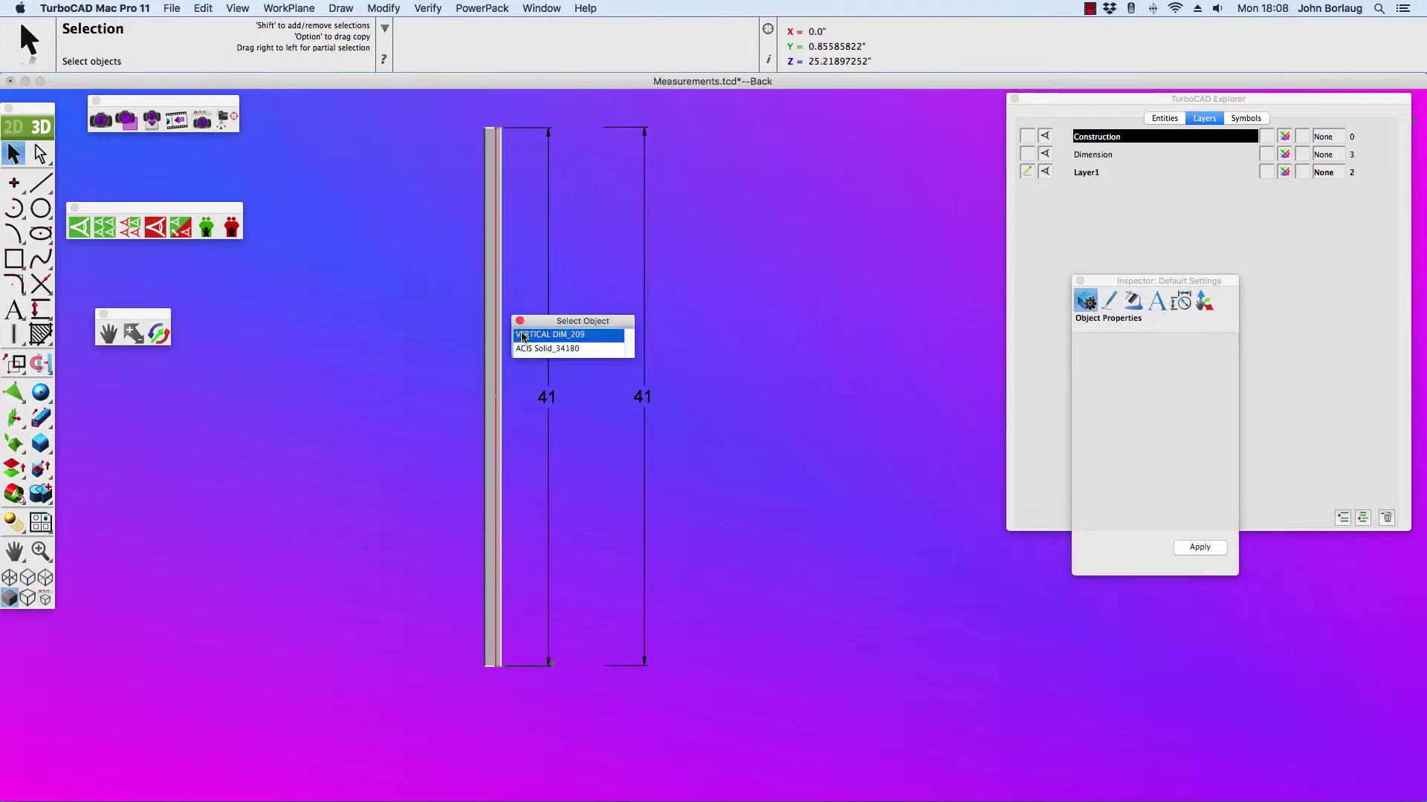
Step: Show only the vertical dimension, hiding the post and both 41 dimensions, in Trimetric view
click(523, 337)
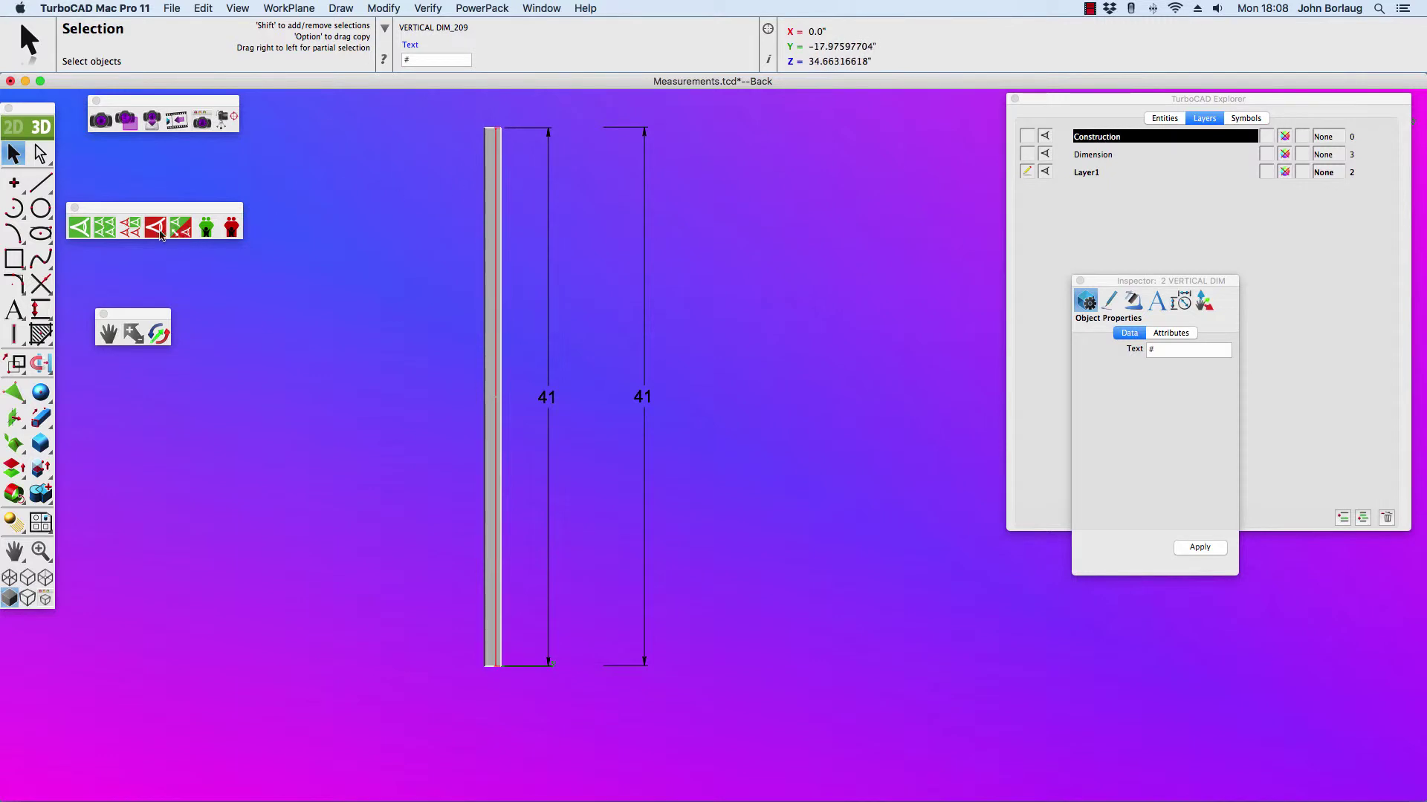
click(127, 233)
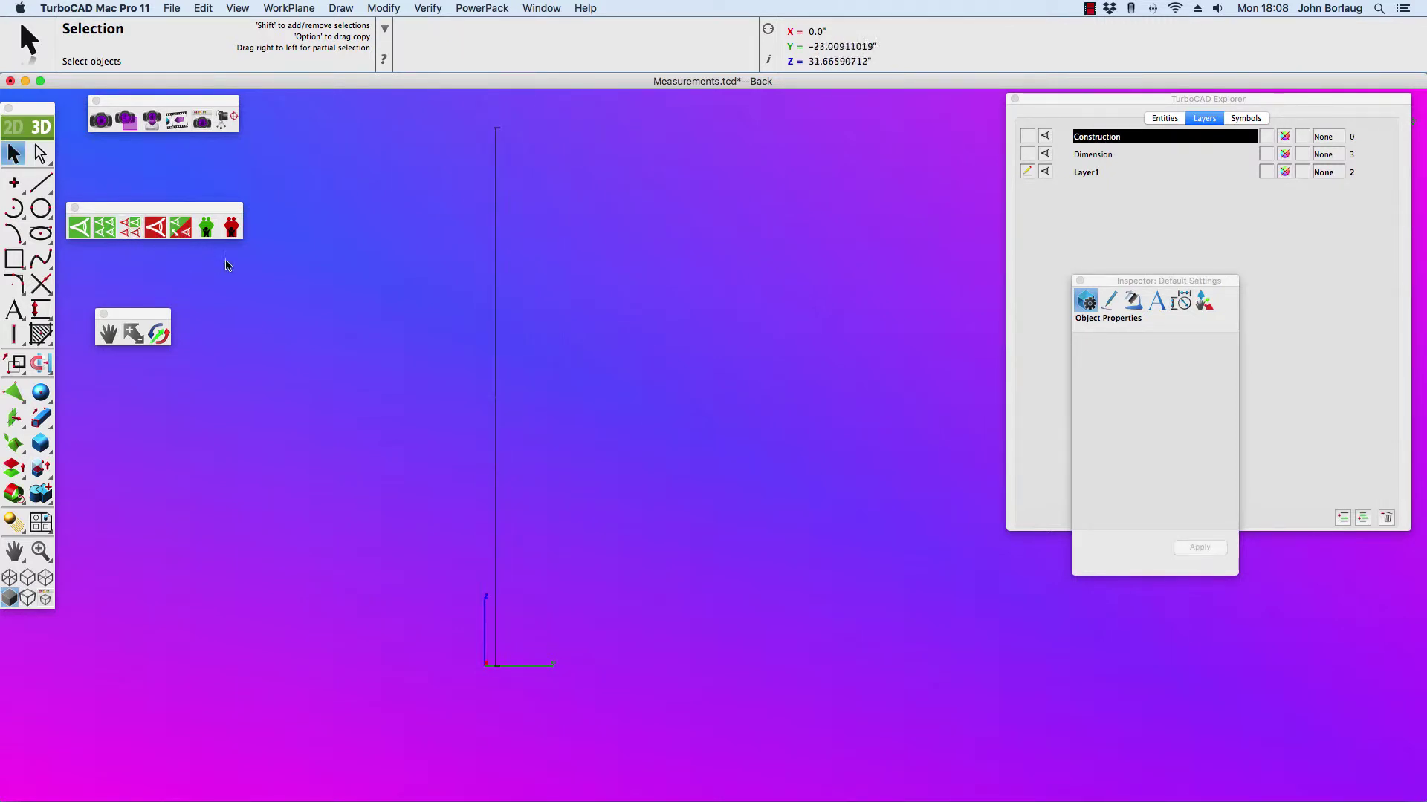
click(237, 8)
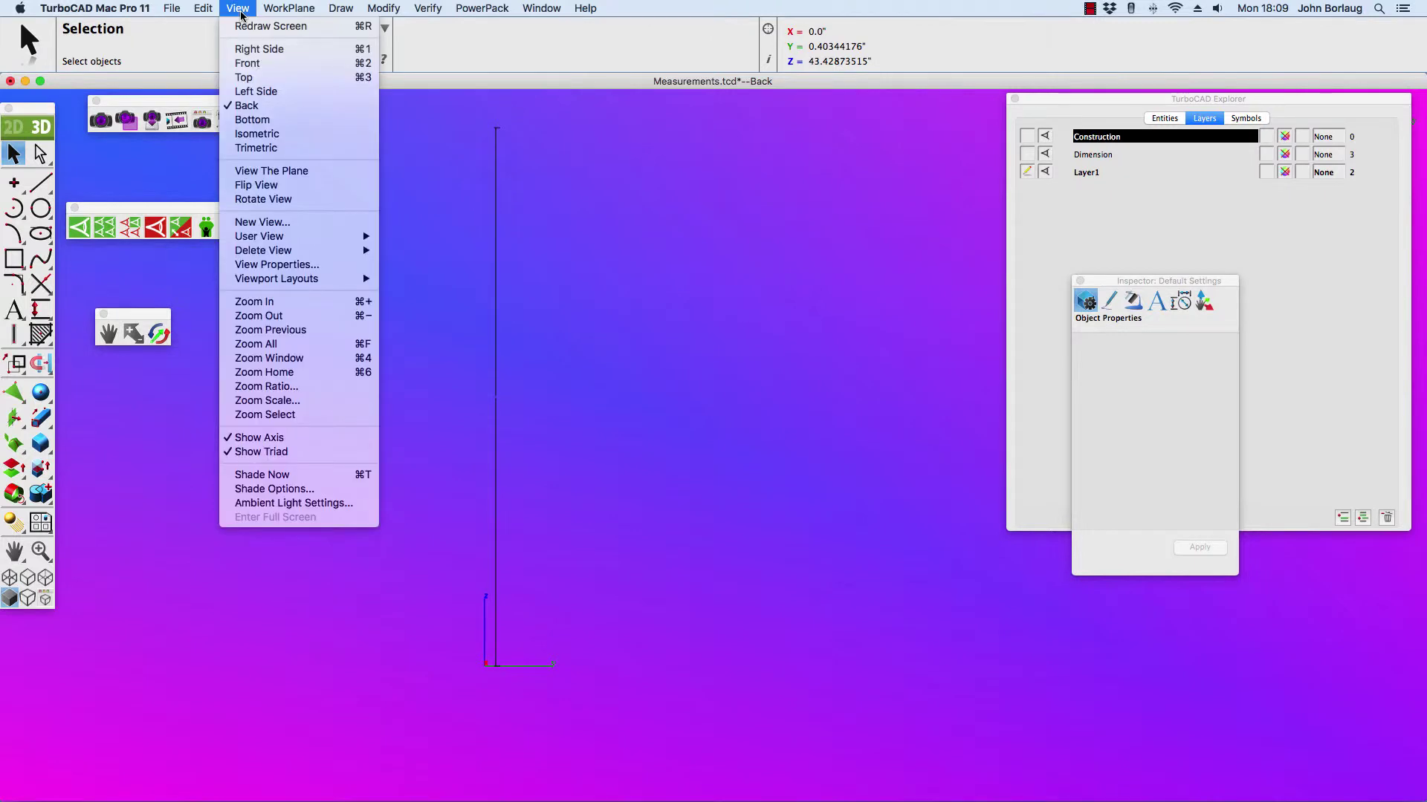
click(282, 146)
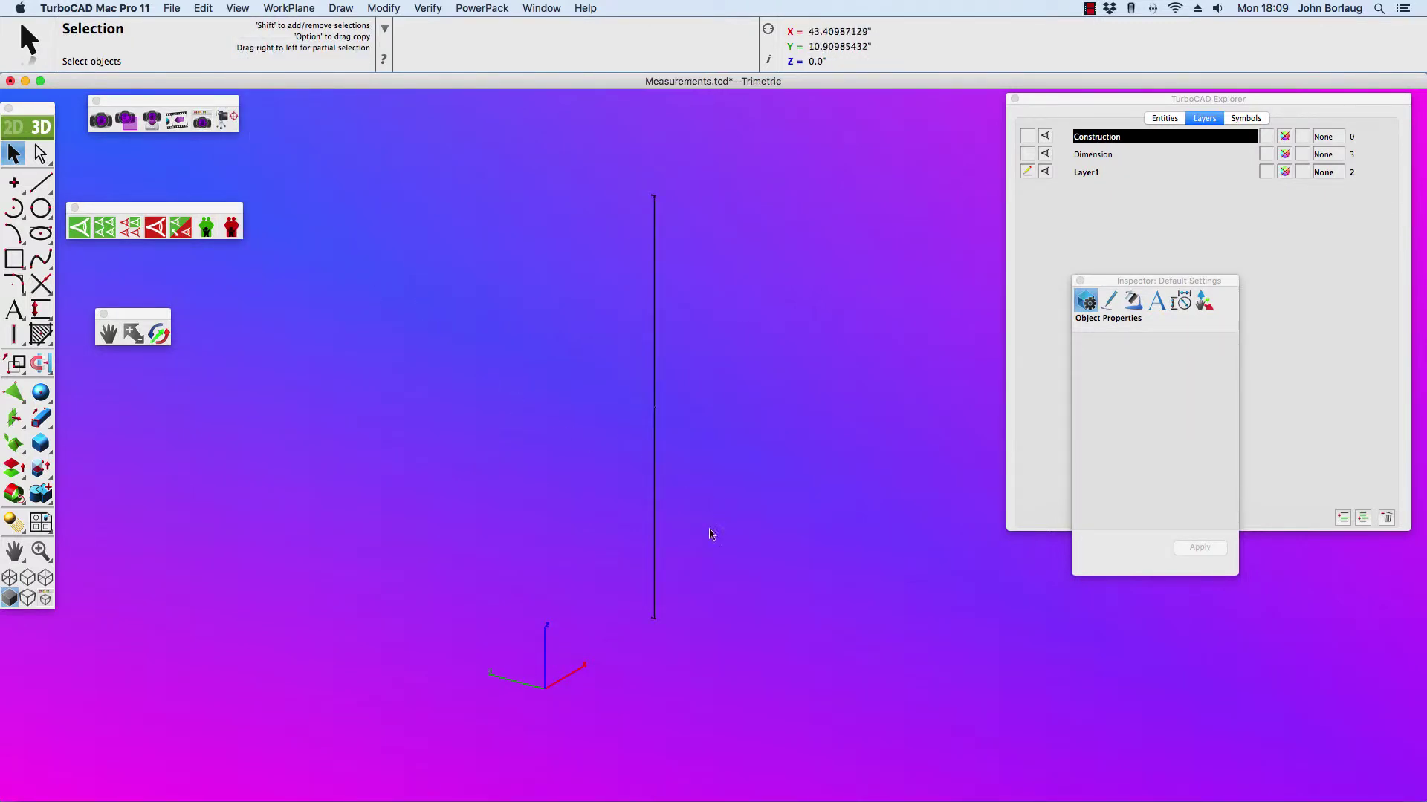
Step: Zoom around the drawing, then switch to the Front view
scroll(634, 606, up, 3)
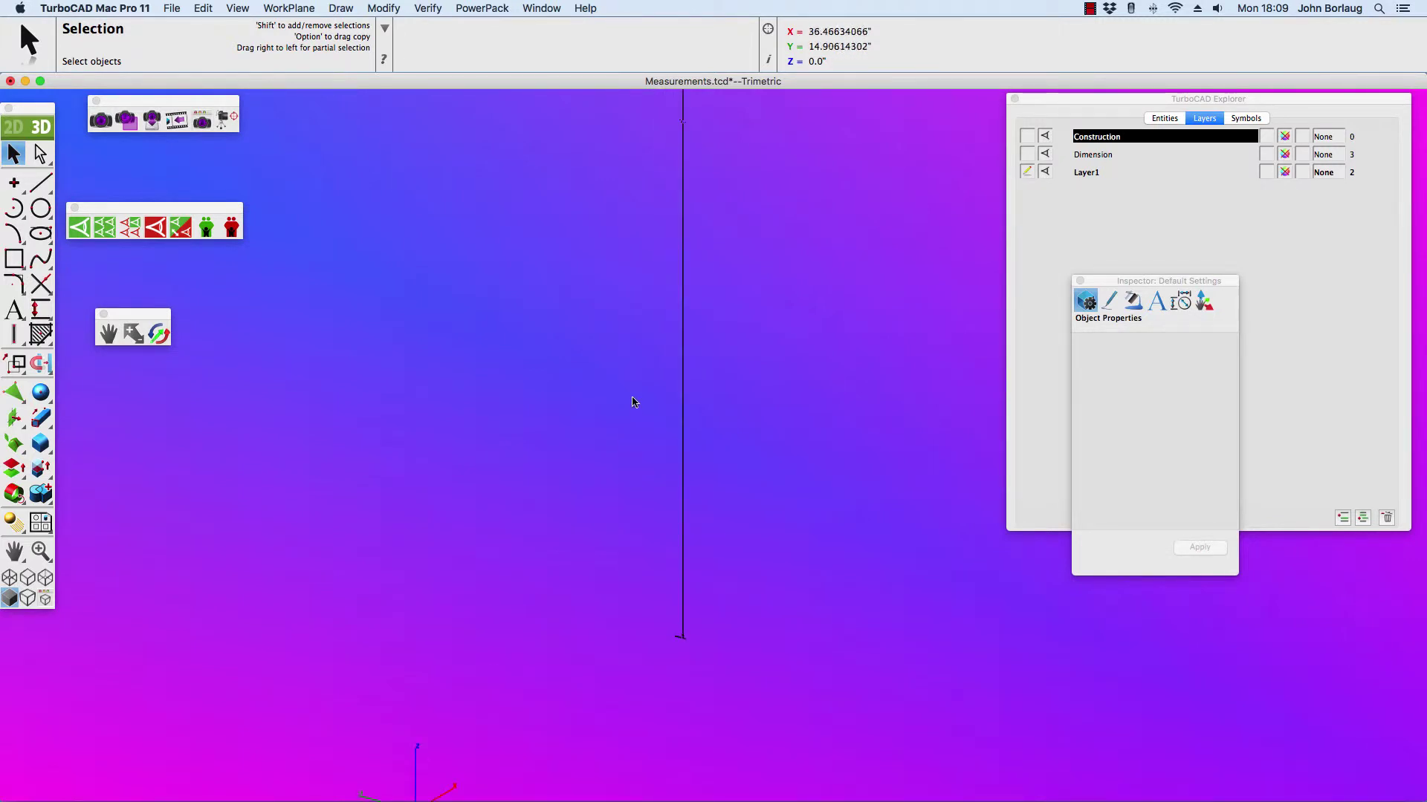
scroll(684, 655, up, 2)
scroll(684, 656, up, 1)
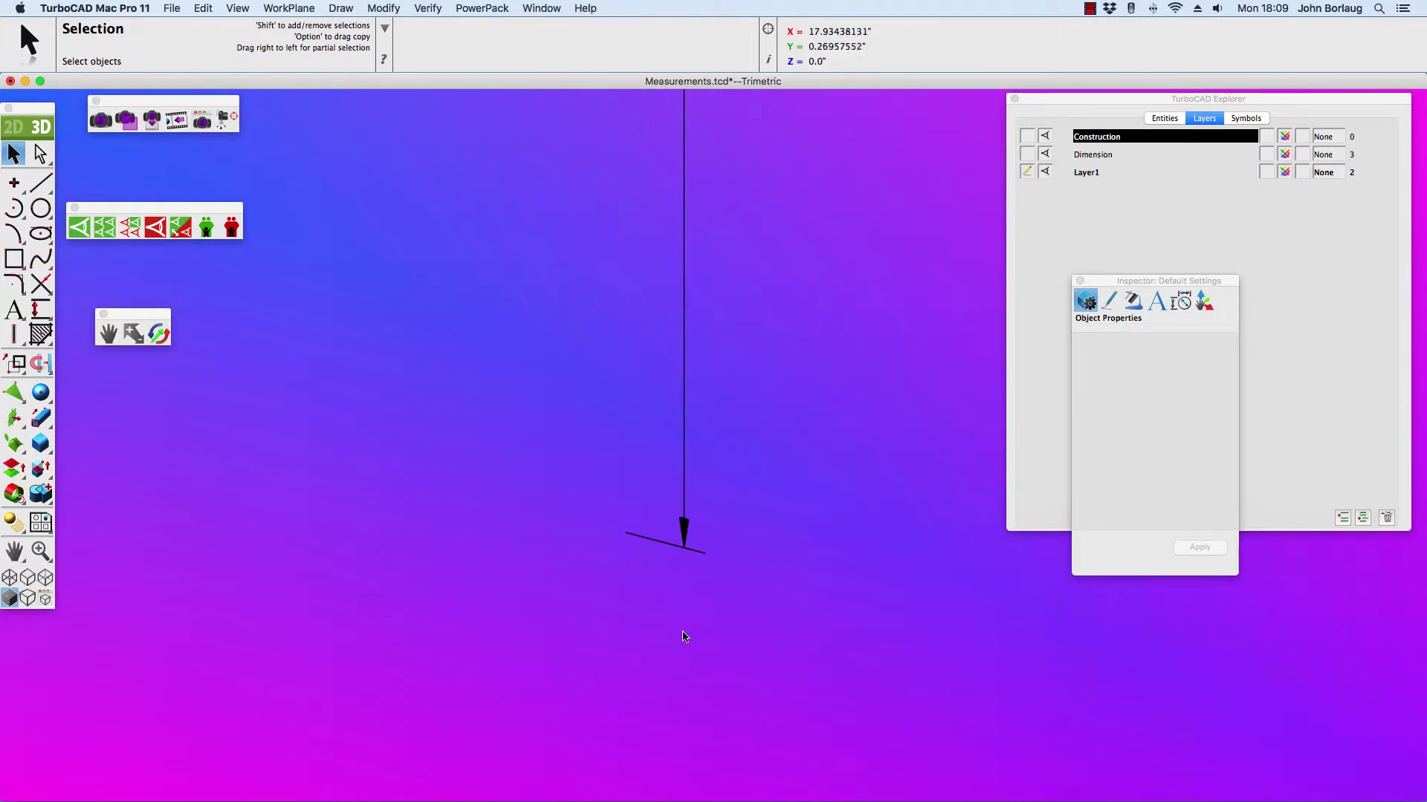
scroll(681, 634, down, 4)
scroll(681, 534, up, 4)
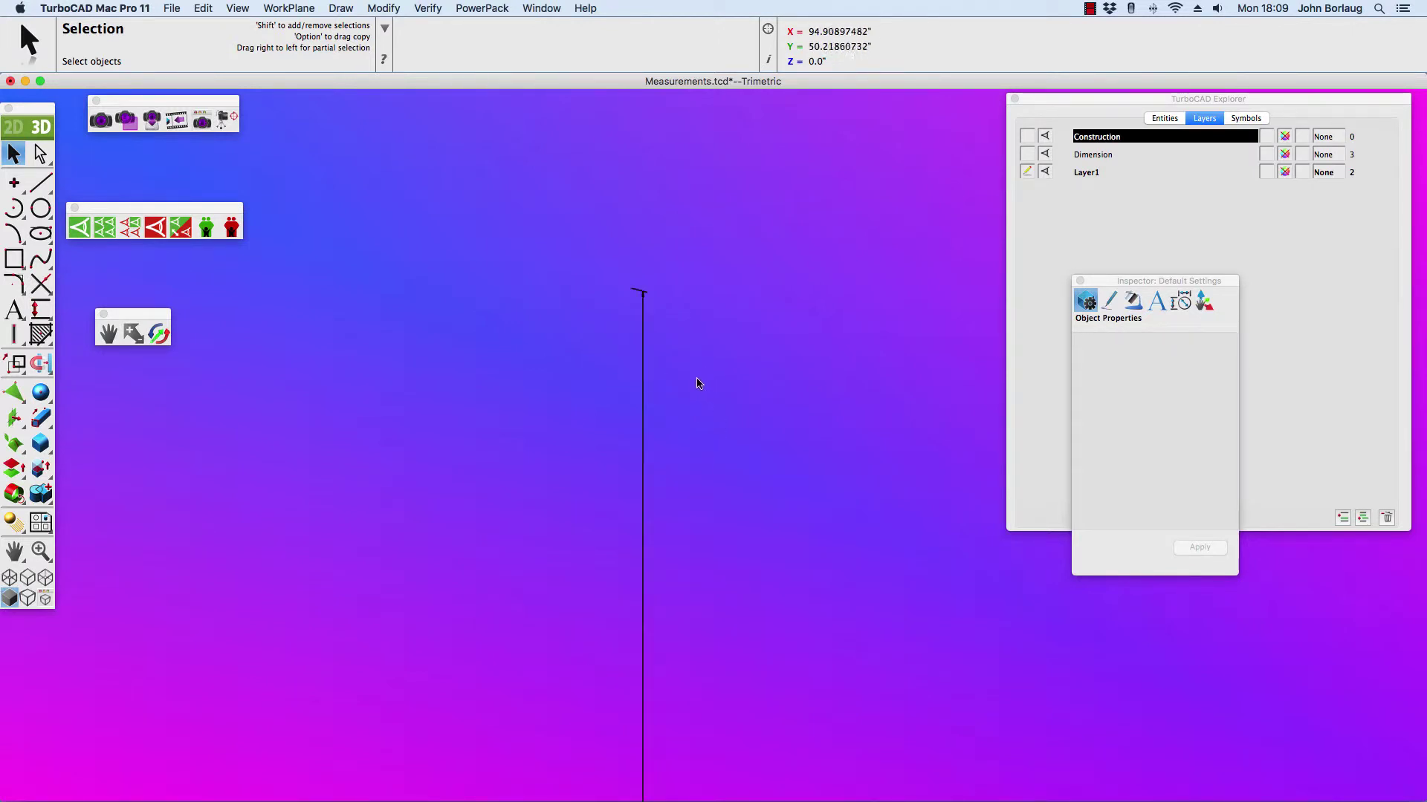
scroll(677, 555, down, 3)
scroll(678, 550, down, 2)
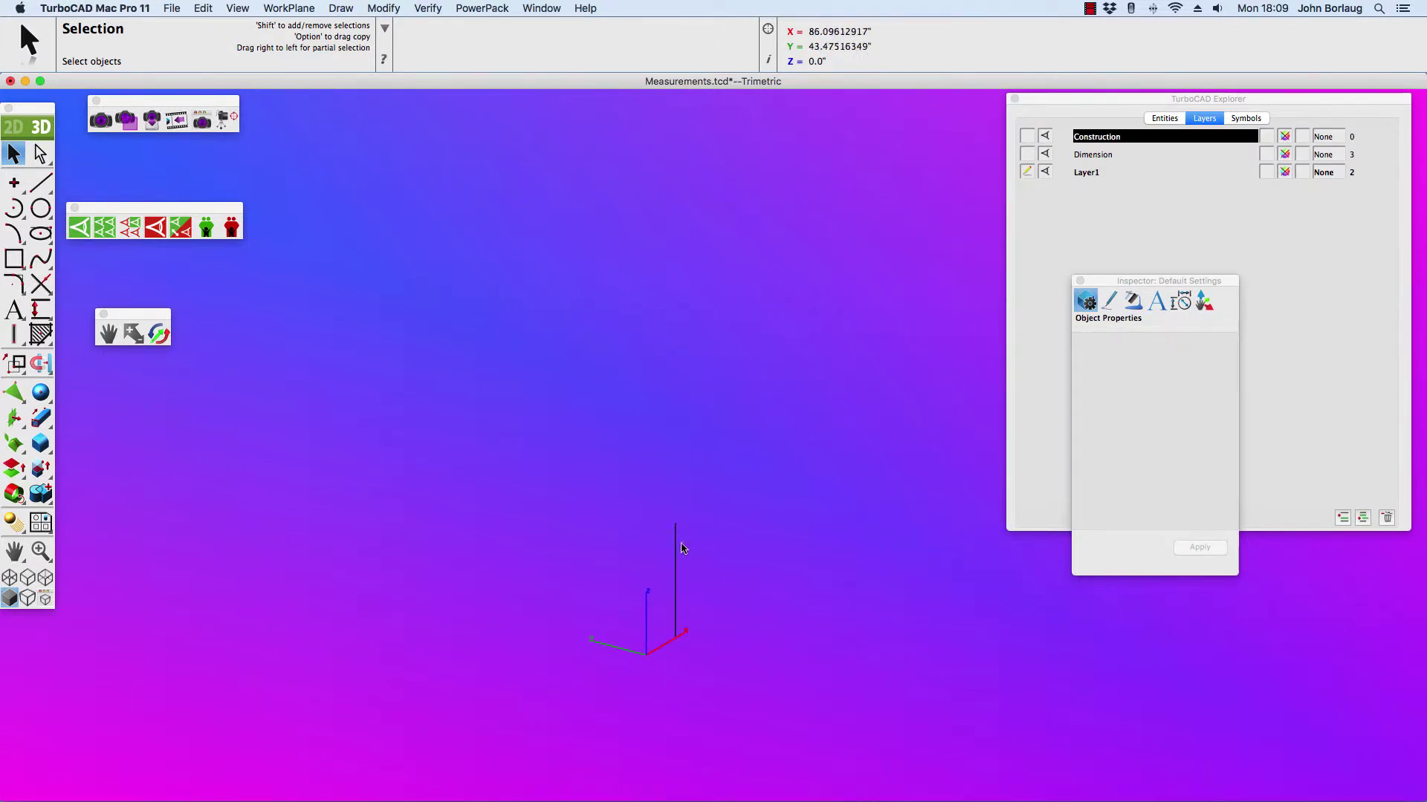
scroll(677, 602, up, 4)
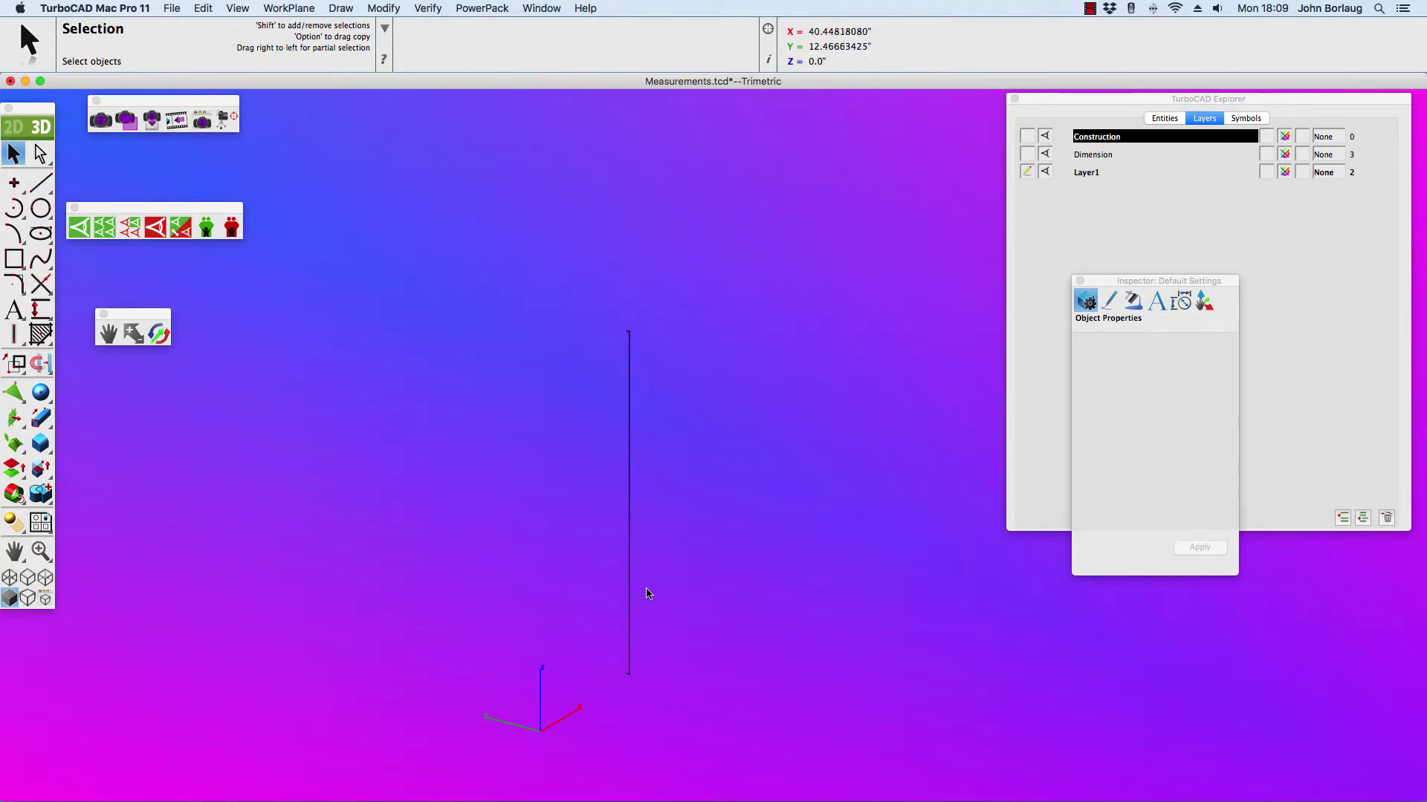
scroll(646, 593, up, 3)
scroll(647, 592, down, 2)
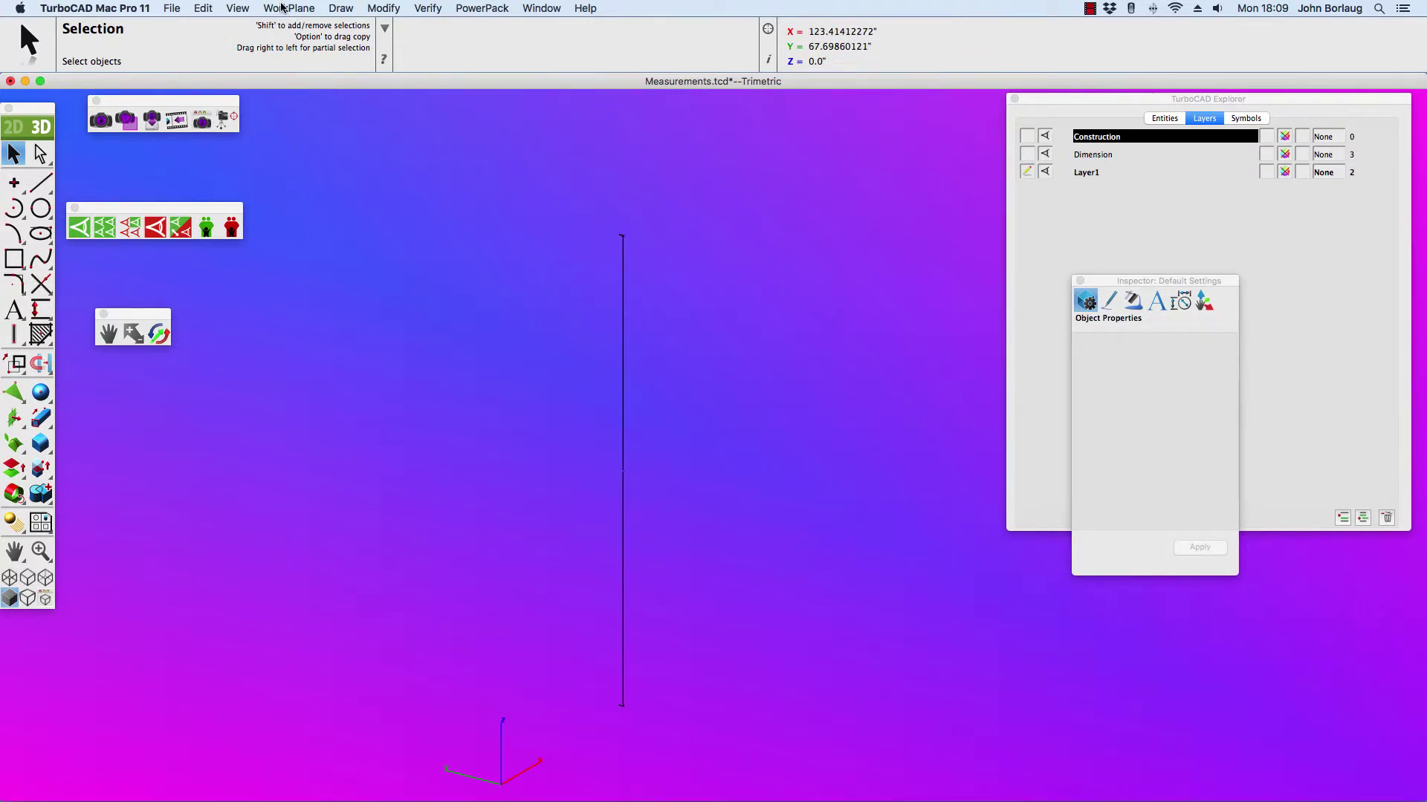
click(239, 9)
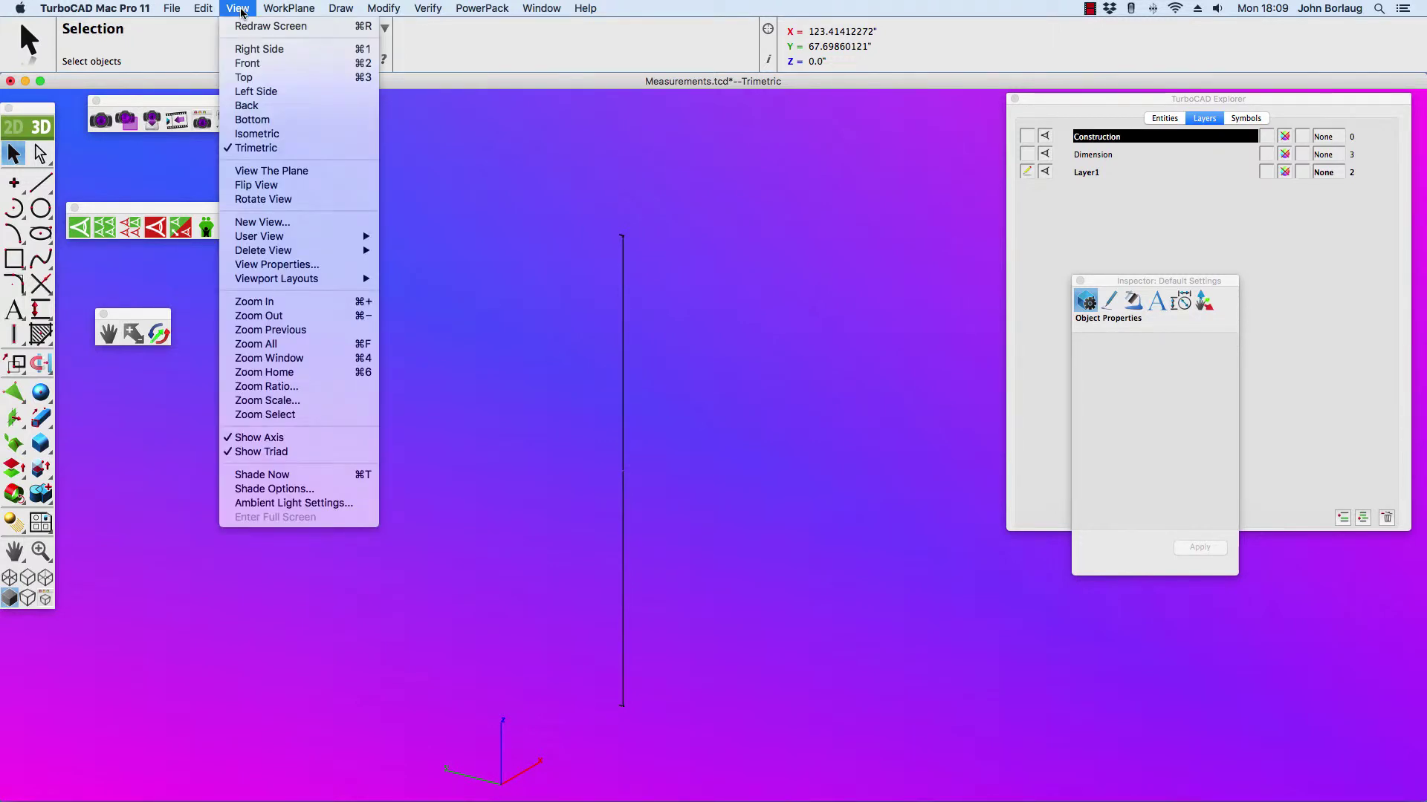
click(461, 219)
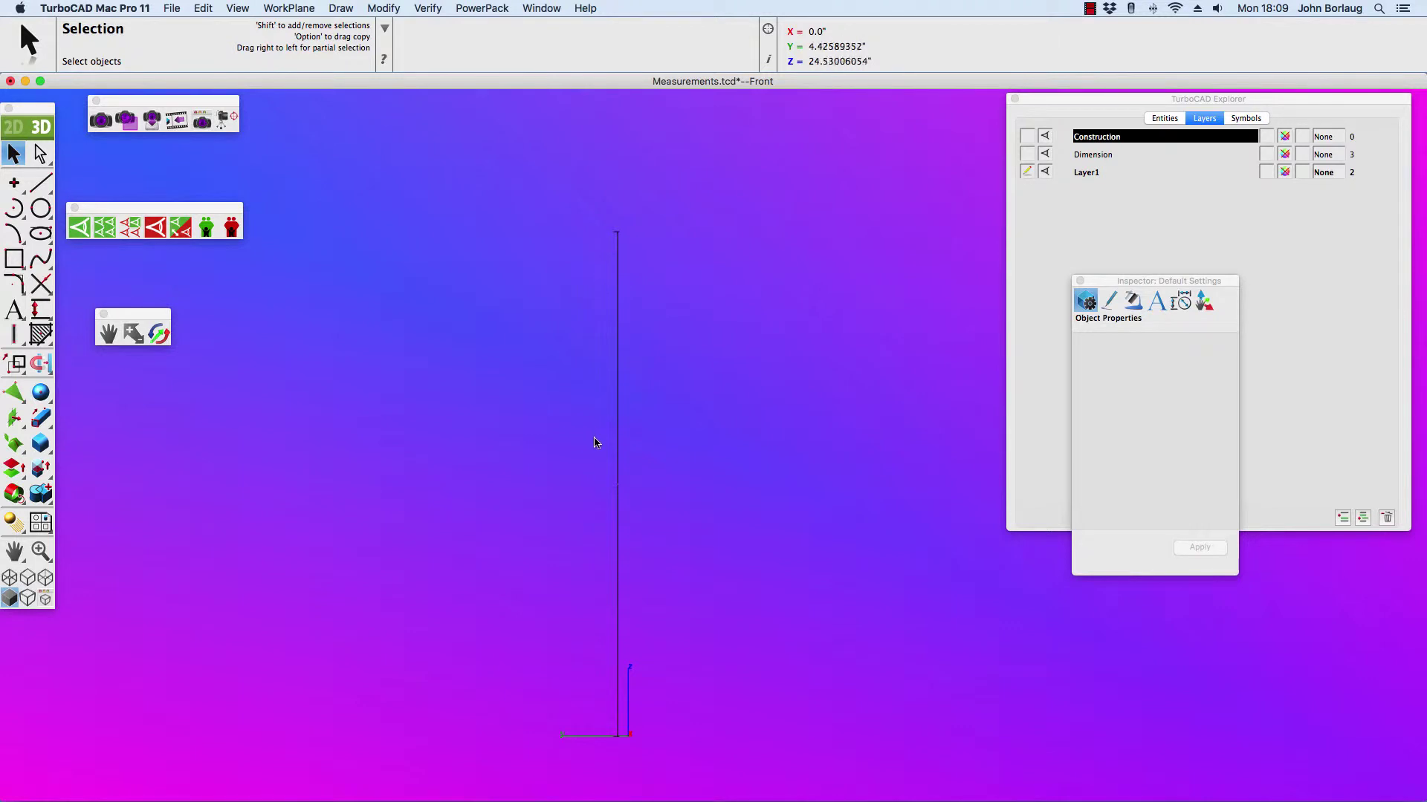
Step: Undo Show Only to restore the post and its dimensions, then bring up Preferences
click(203, 10)
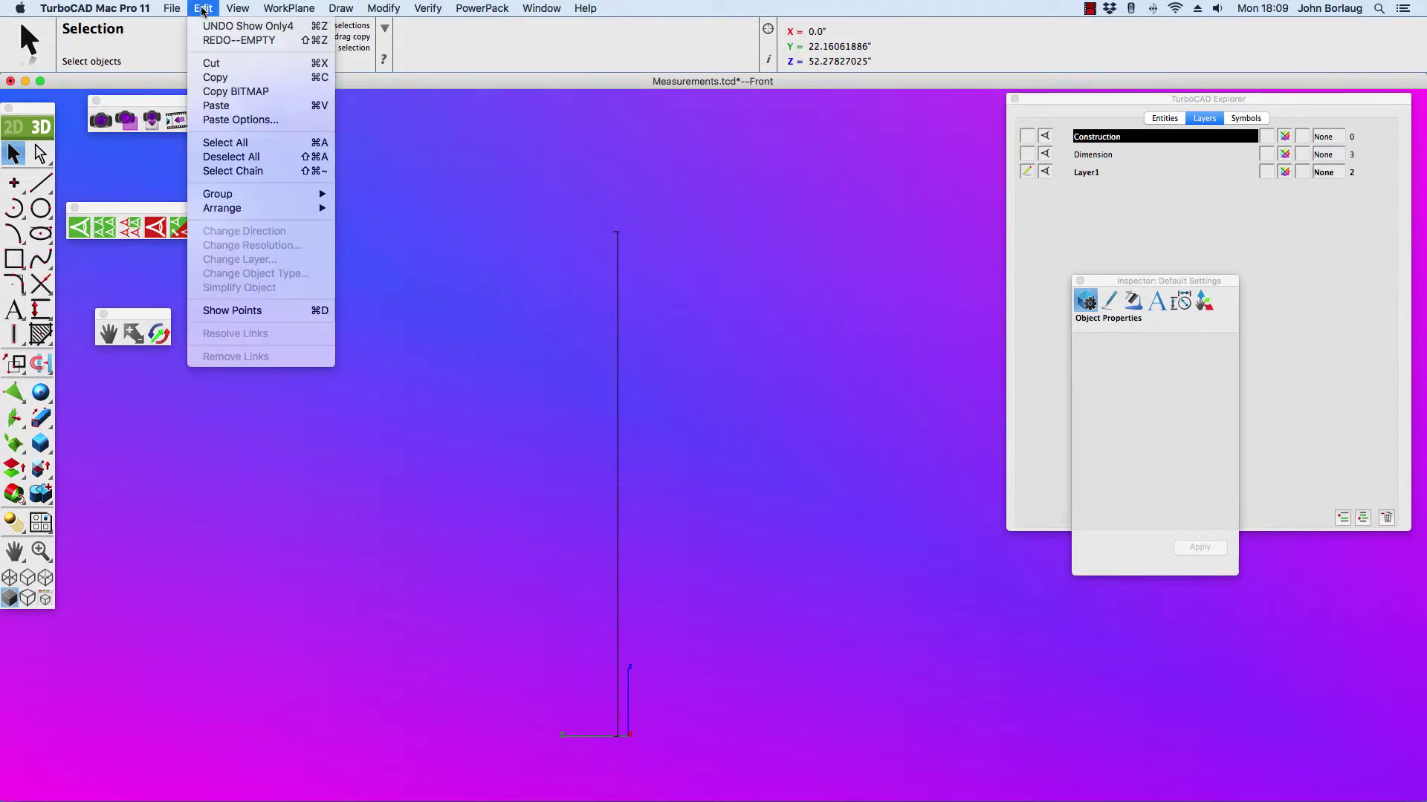
click(223, 42)
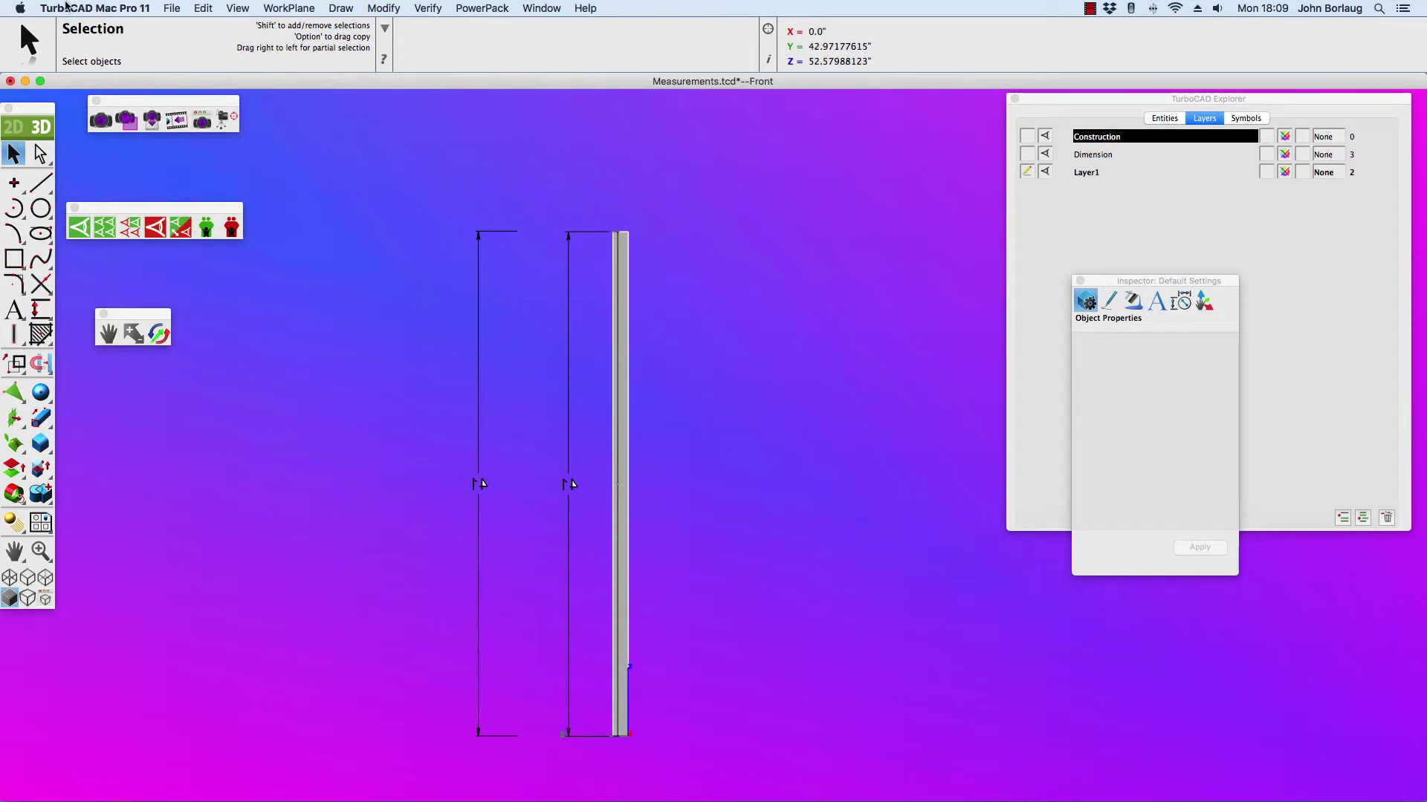
click(66, 10)
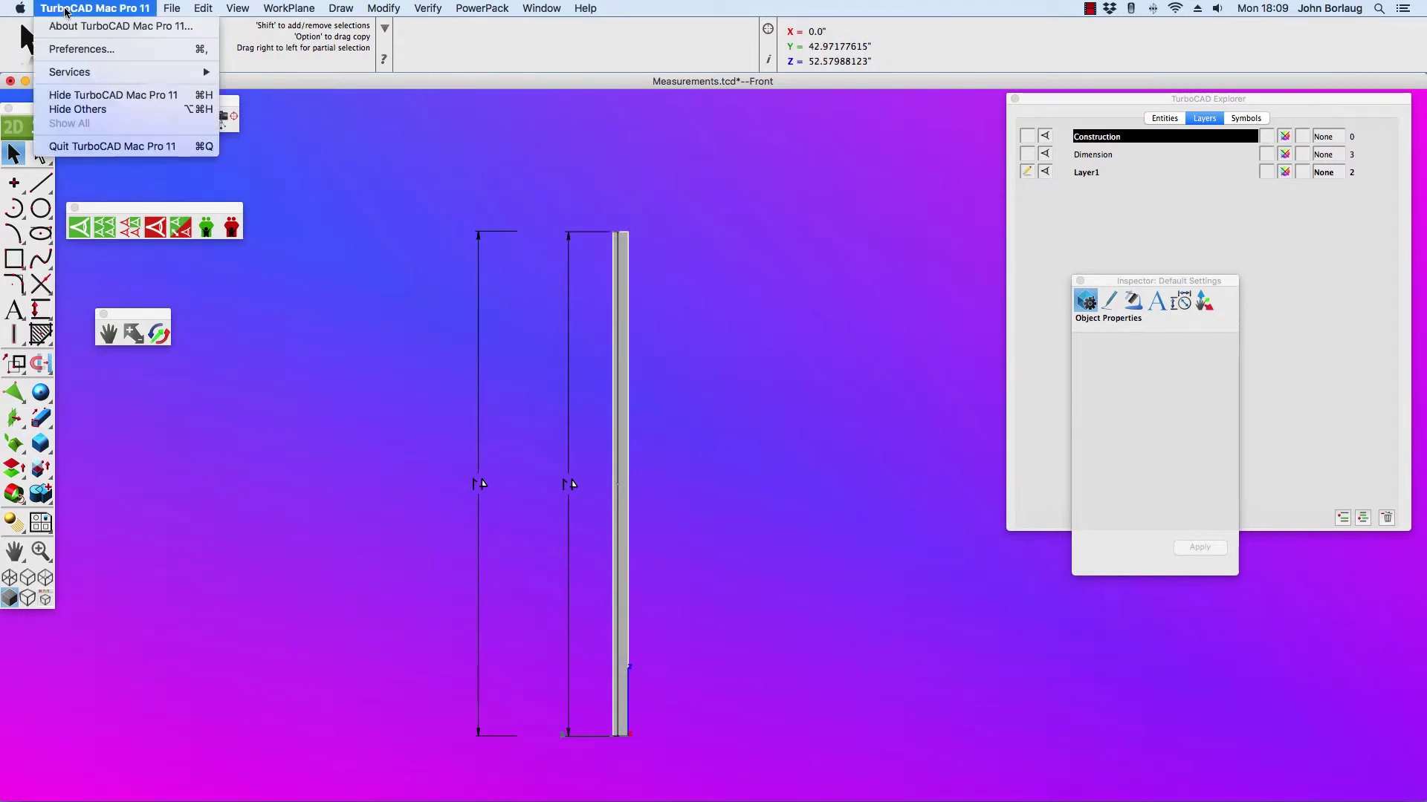
click(70, 51)
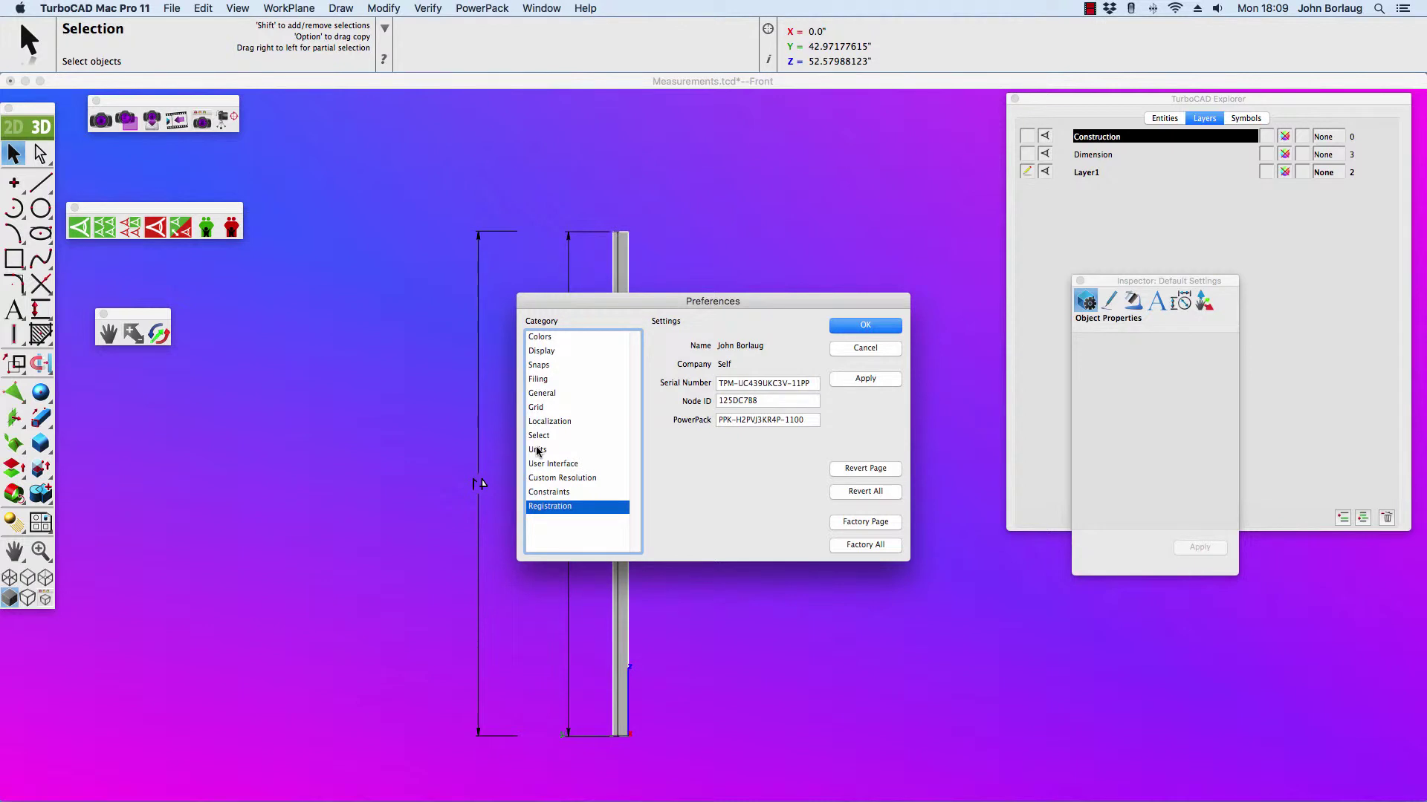
Step: Turn on dimension unit symbols and value units, and set units to feet/inches at 1/64 accuracy
click(538, 451)
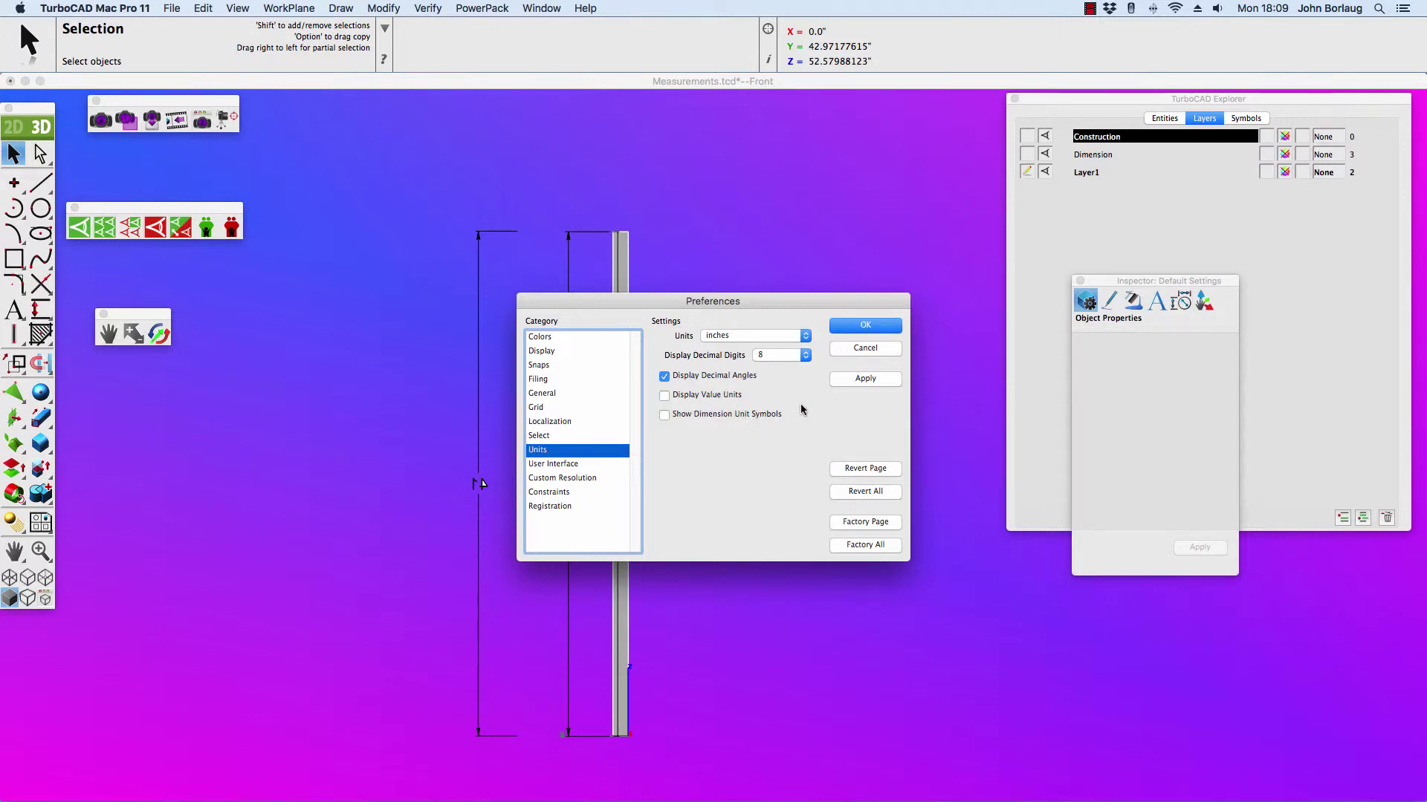
click(664, 416)
click(664, 396)
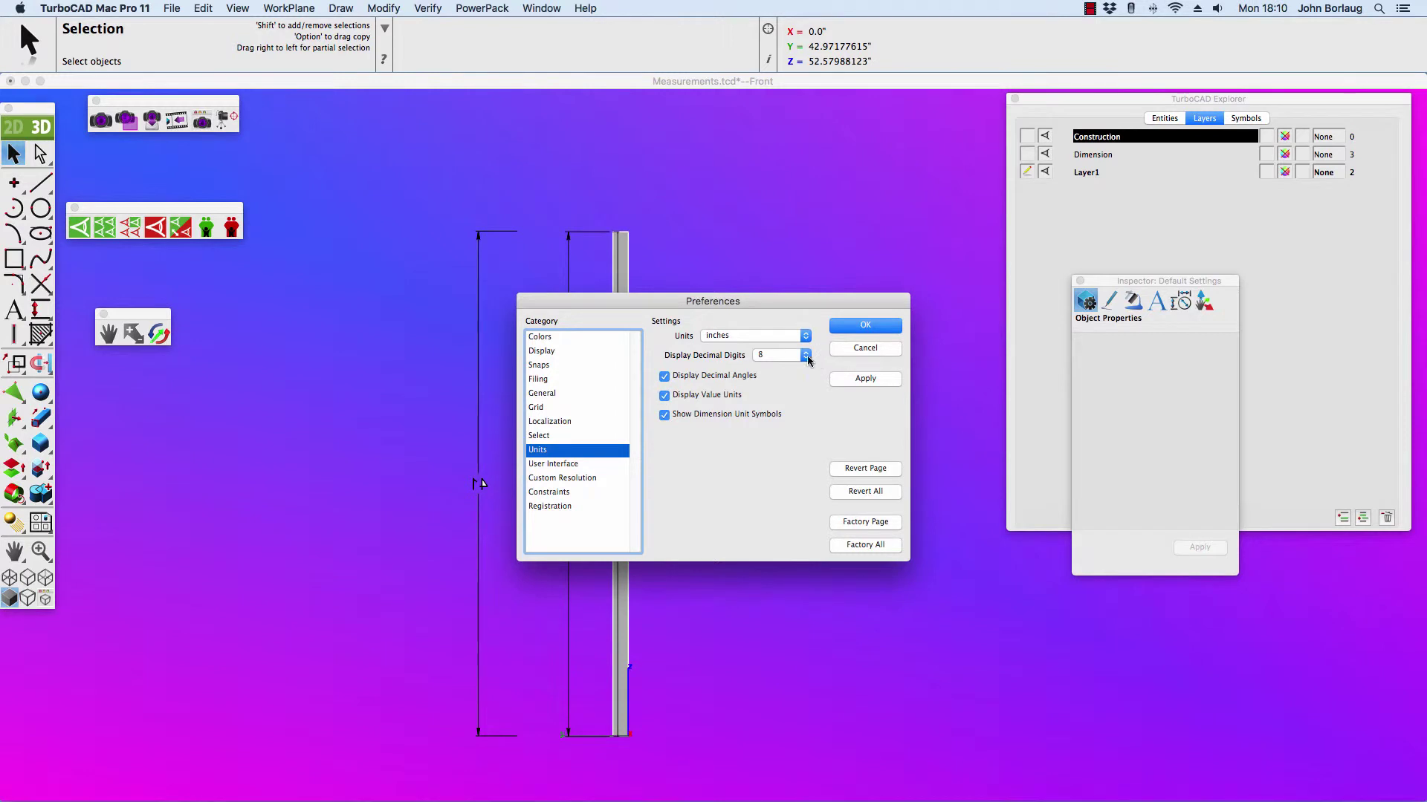
click(804, 360)
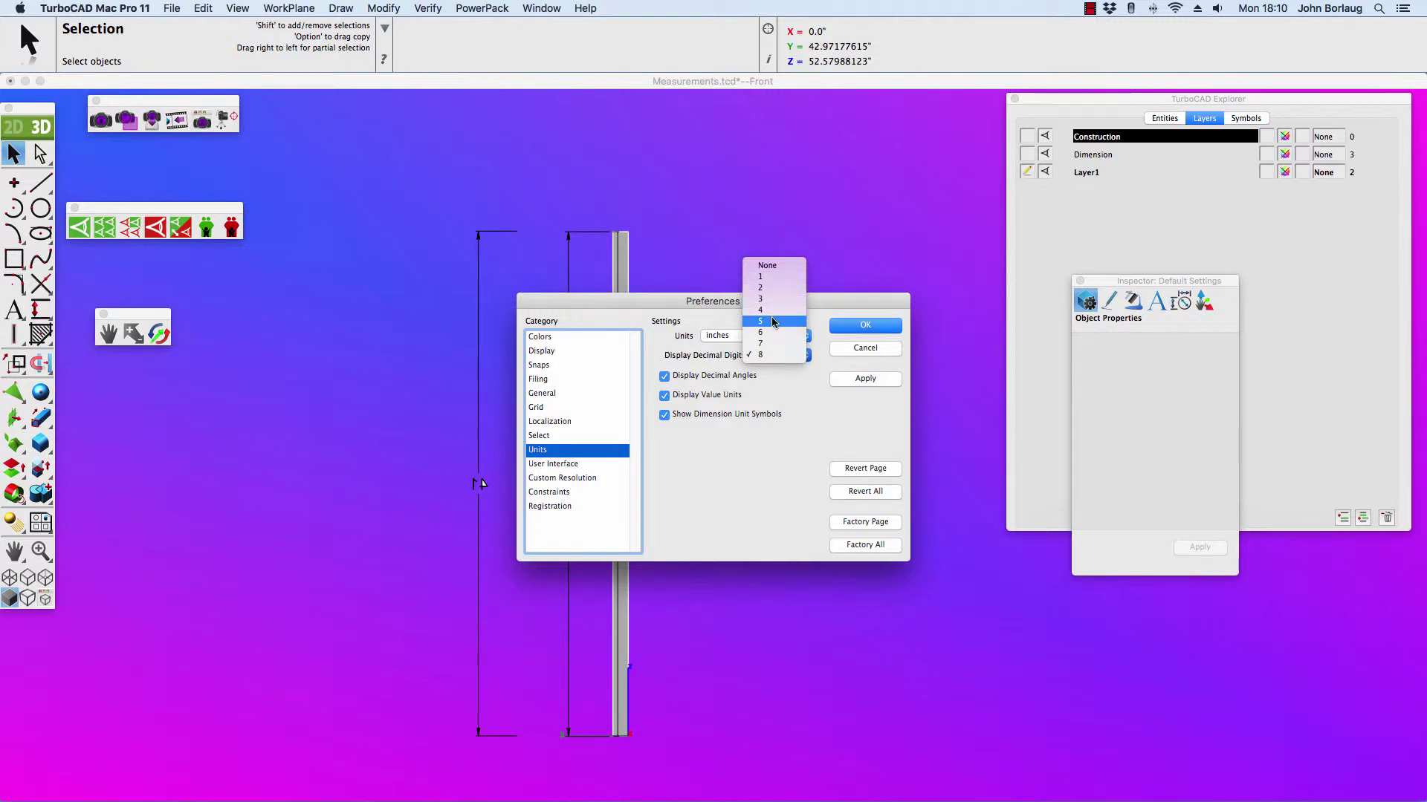
click(808, 423)
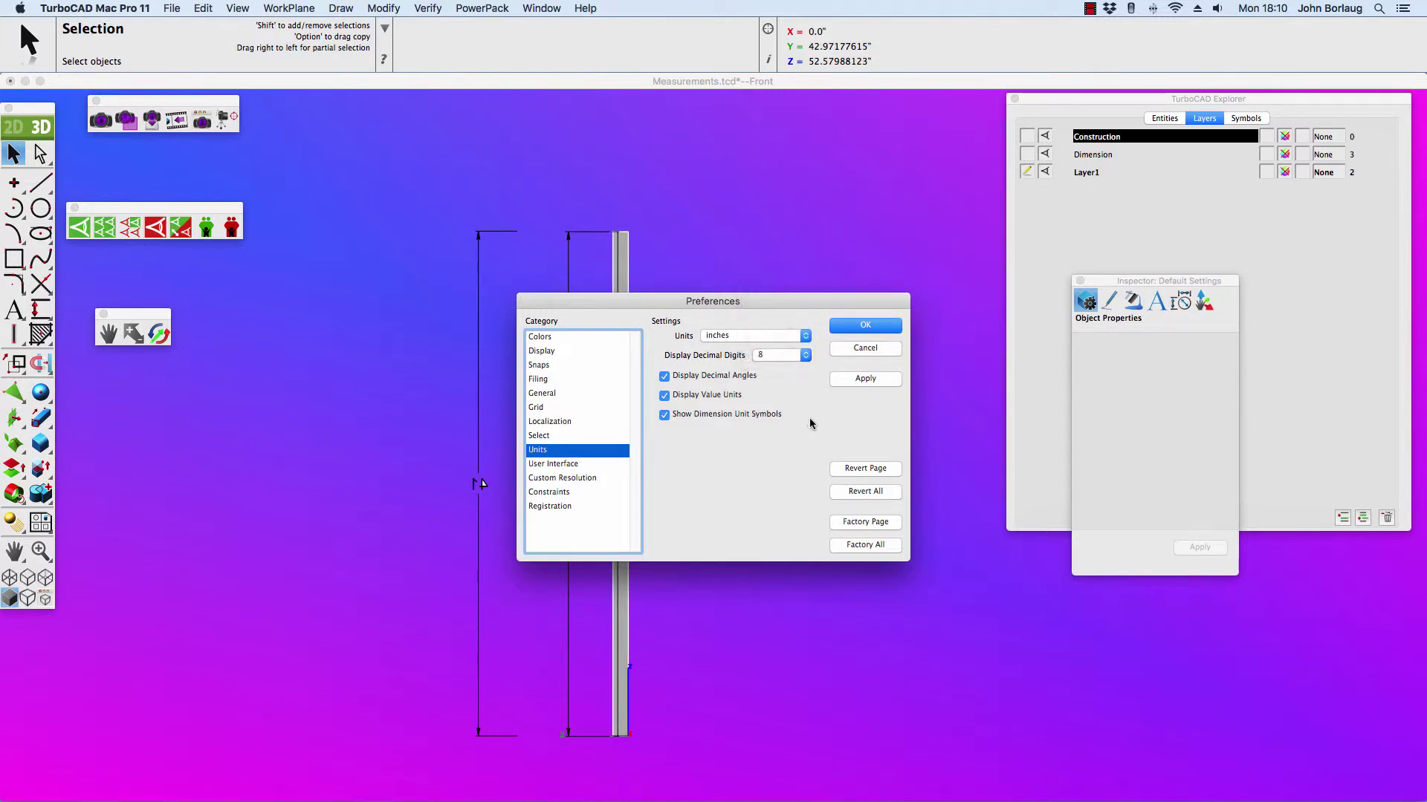
click(806, 338)
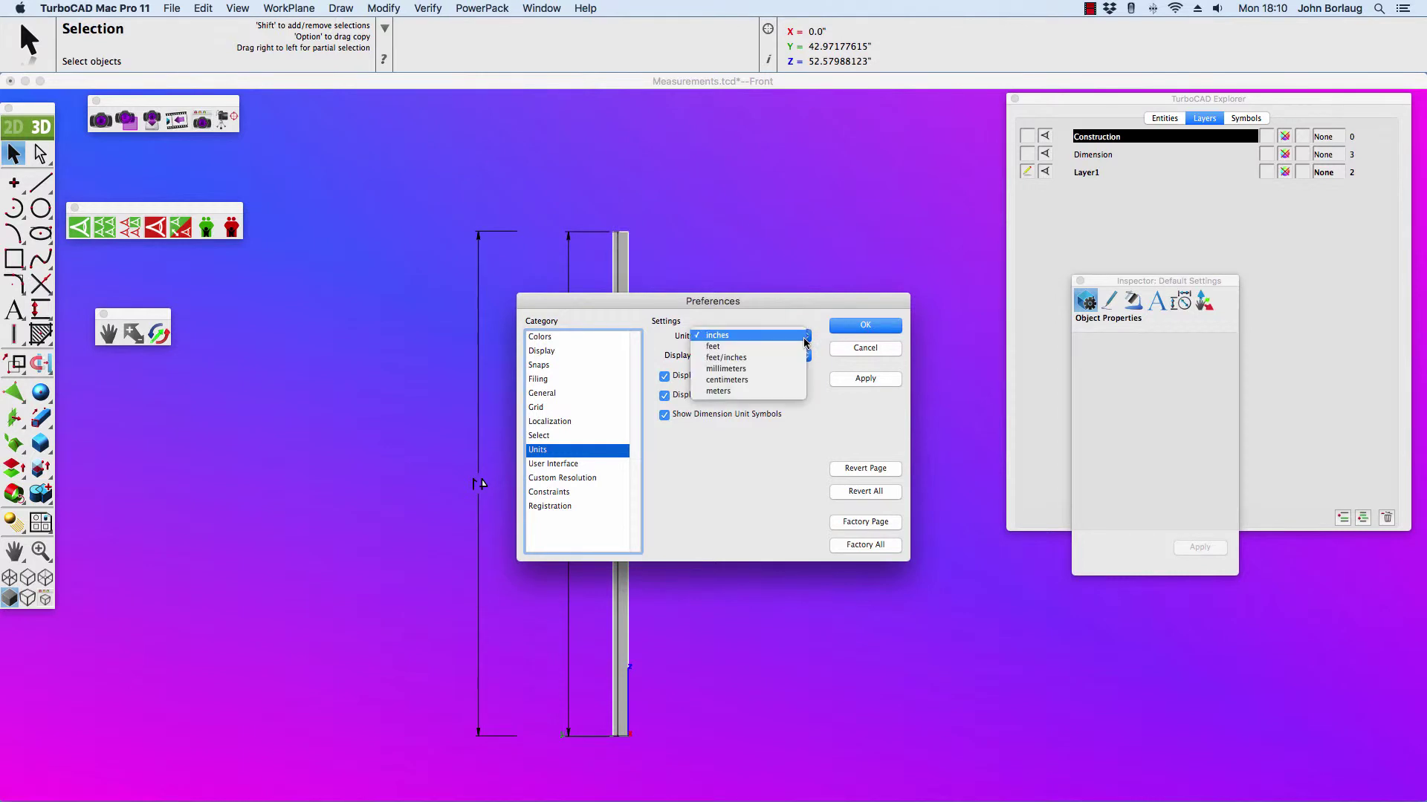
click(772, 360)
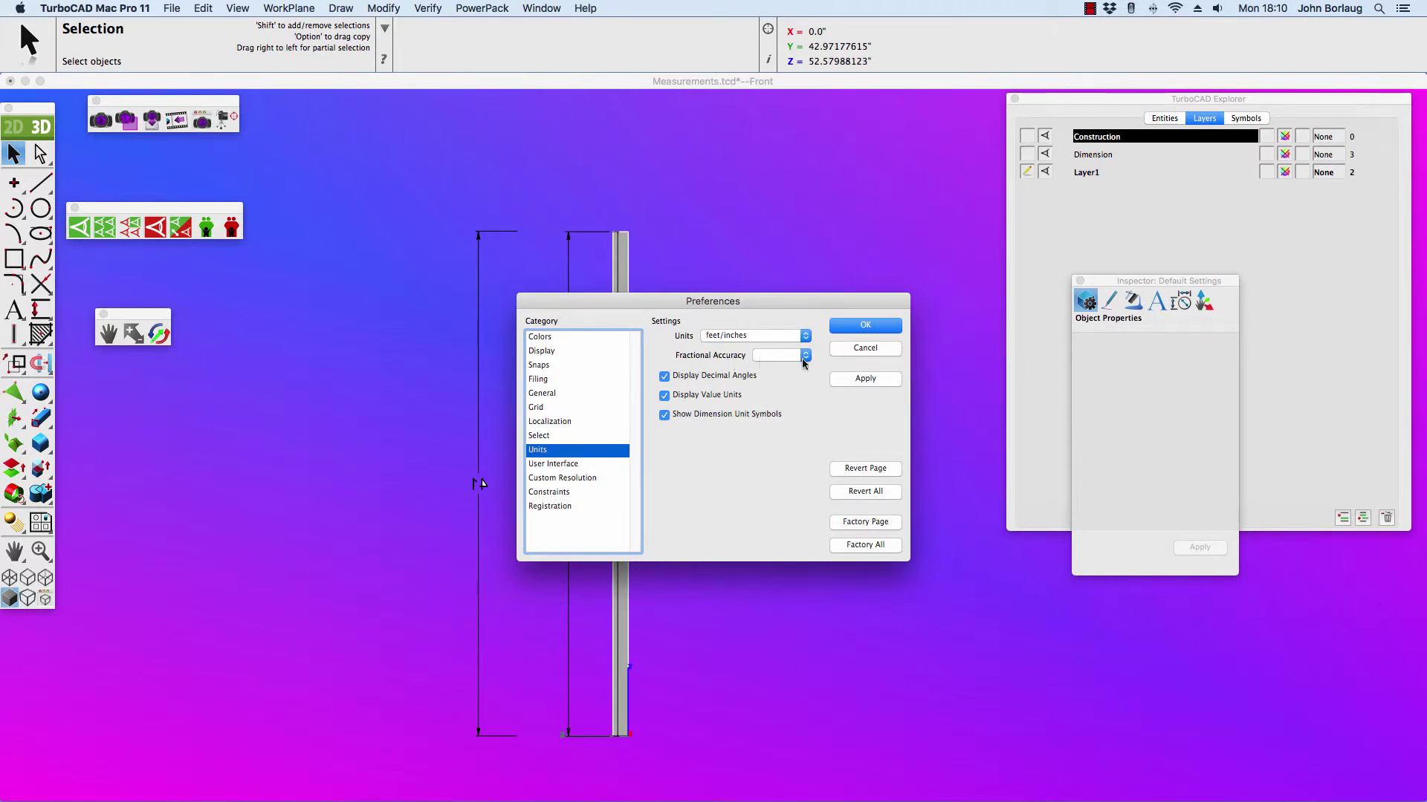
click(804, 360)
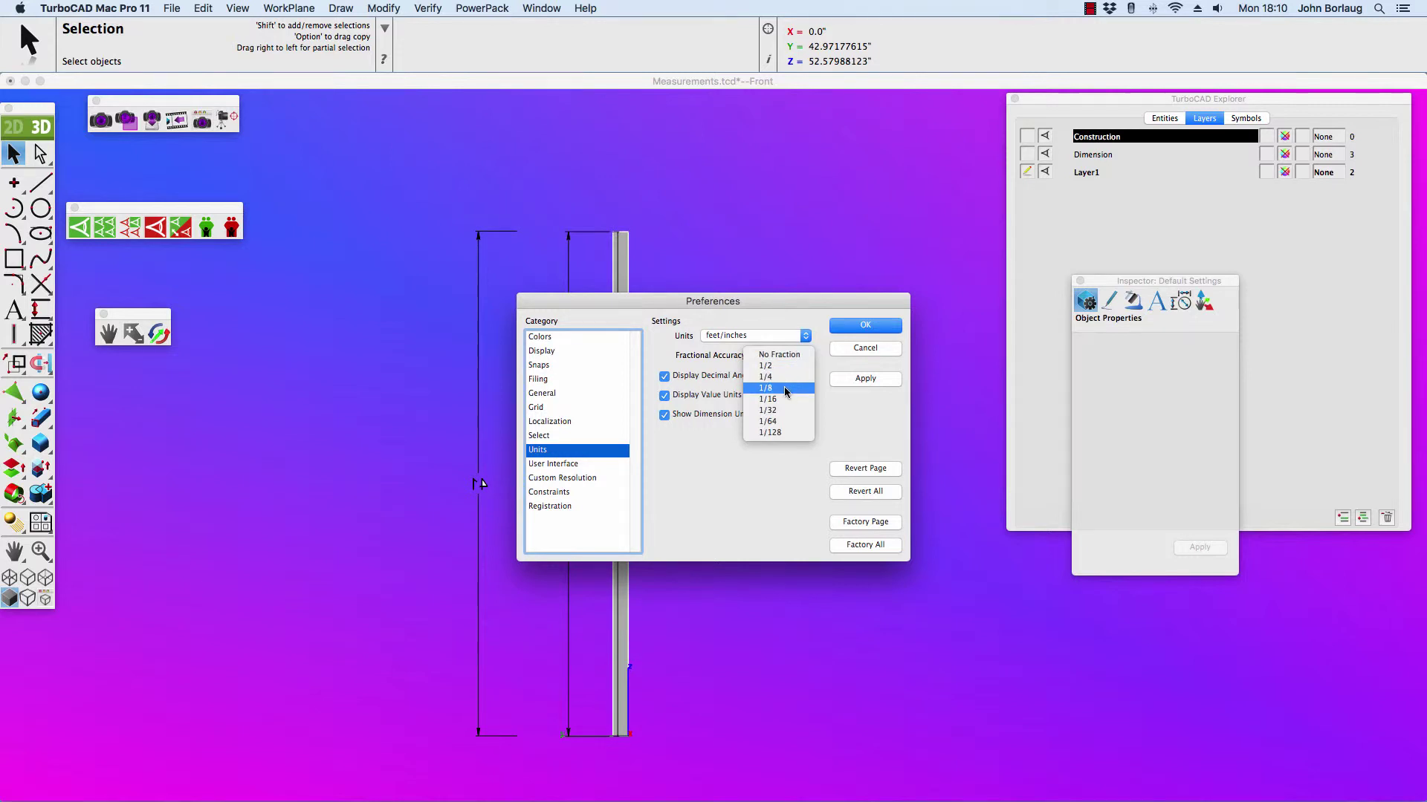
click(781, 425)
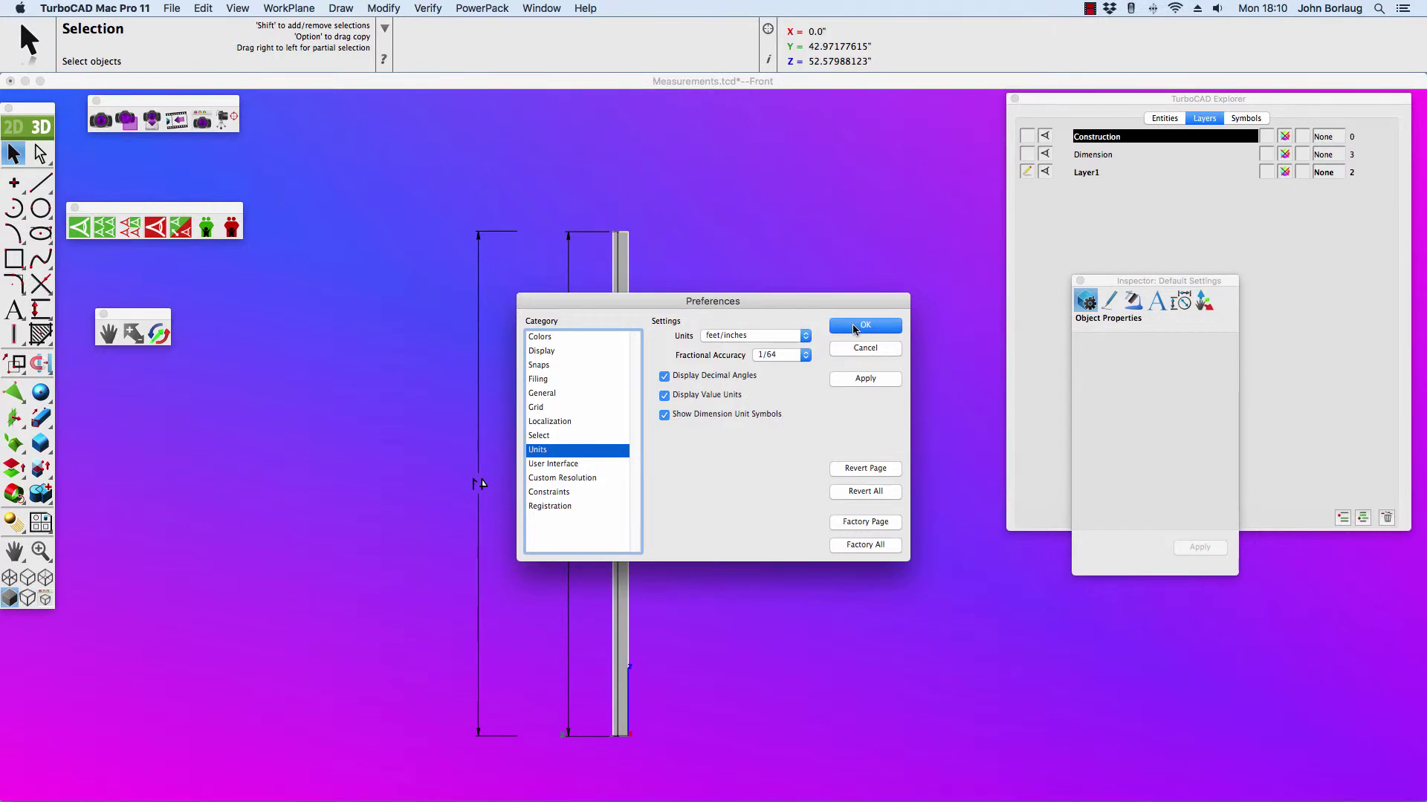
click(853, 329)
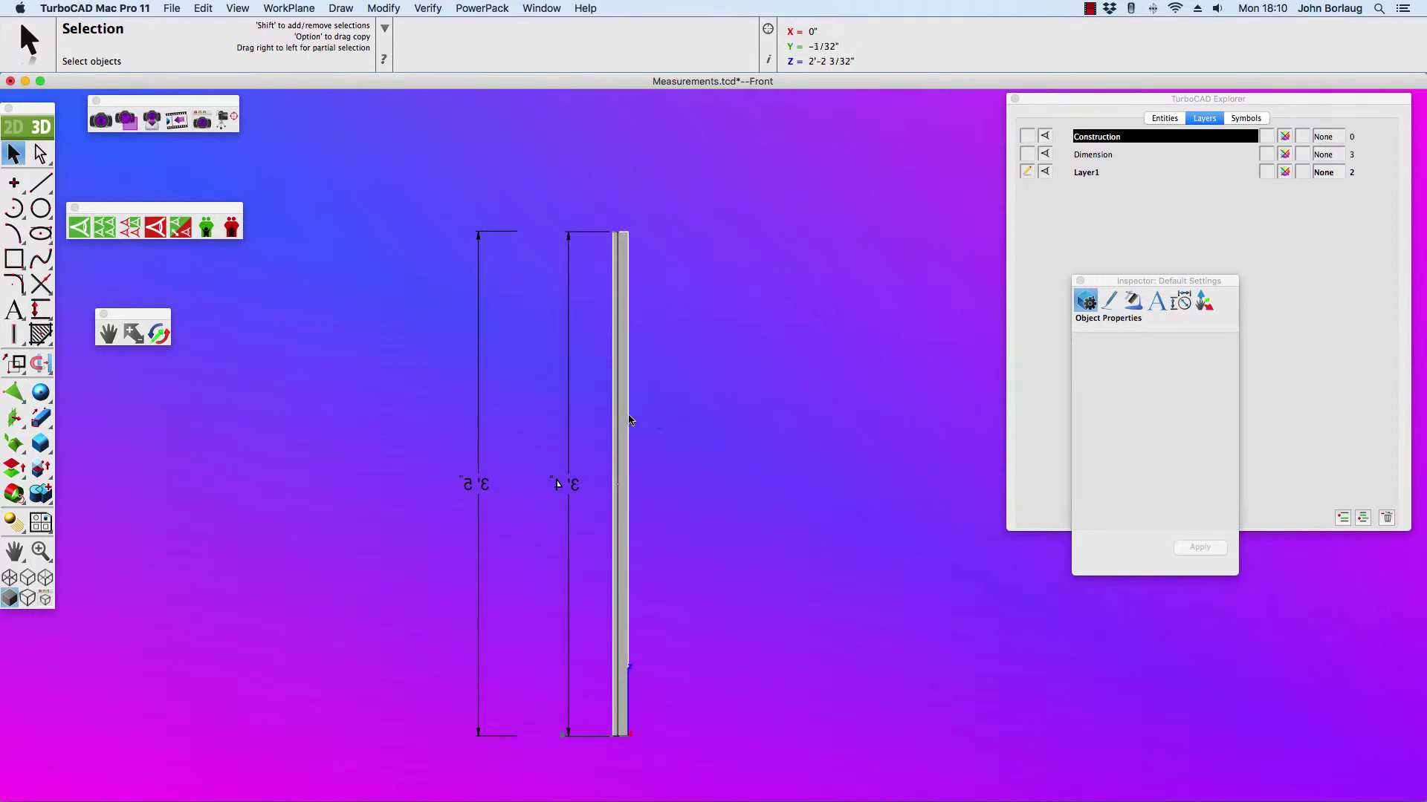
Step: Switch to the Back view and zoom so the 3'4" and 3'5" dimensions are visible
scroll(633, 483, up, 2)
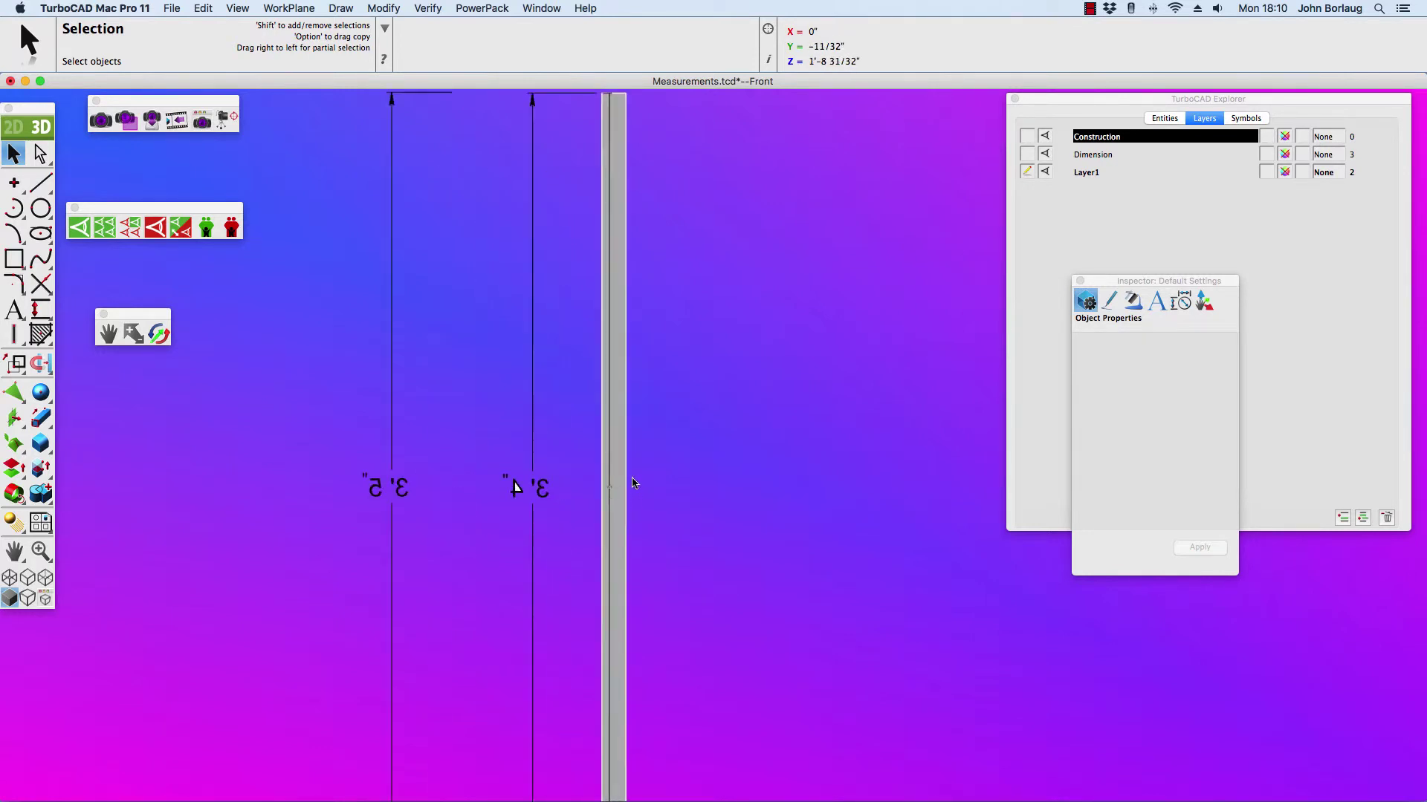
scroll(633, 483, up, 1)
scroll(599, 497, up, 3)
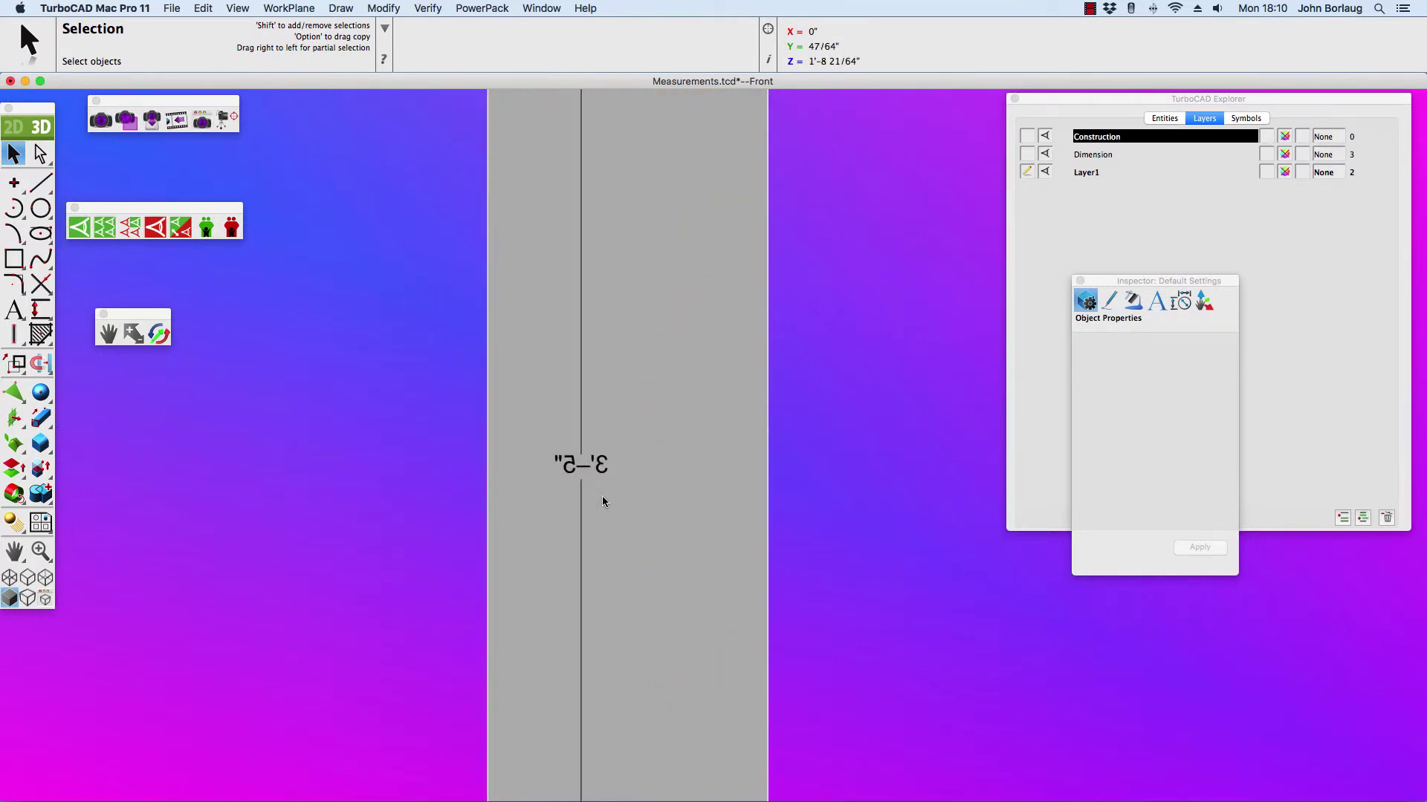
scroll(604, 490, up, 3)
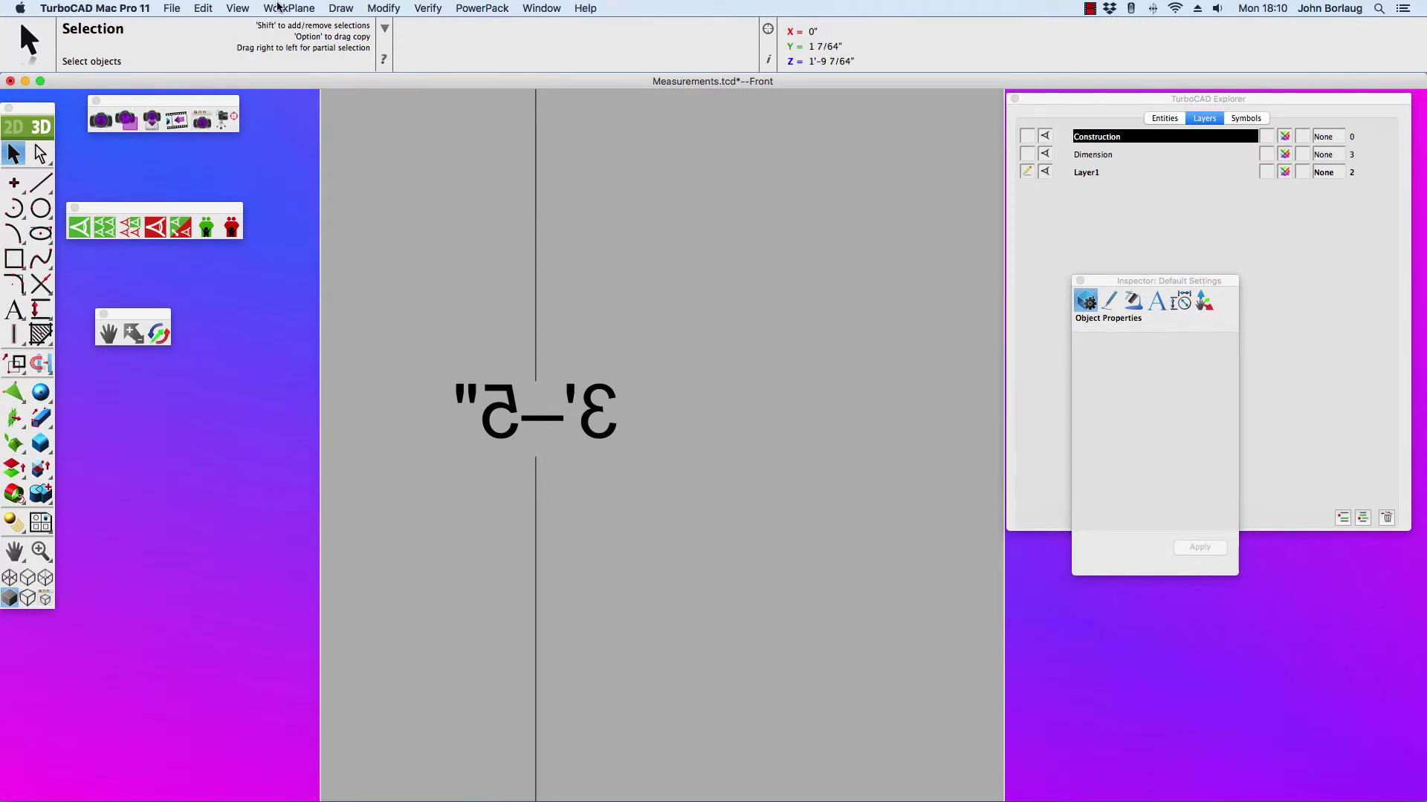
click(239, 9)
click(246, 105)
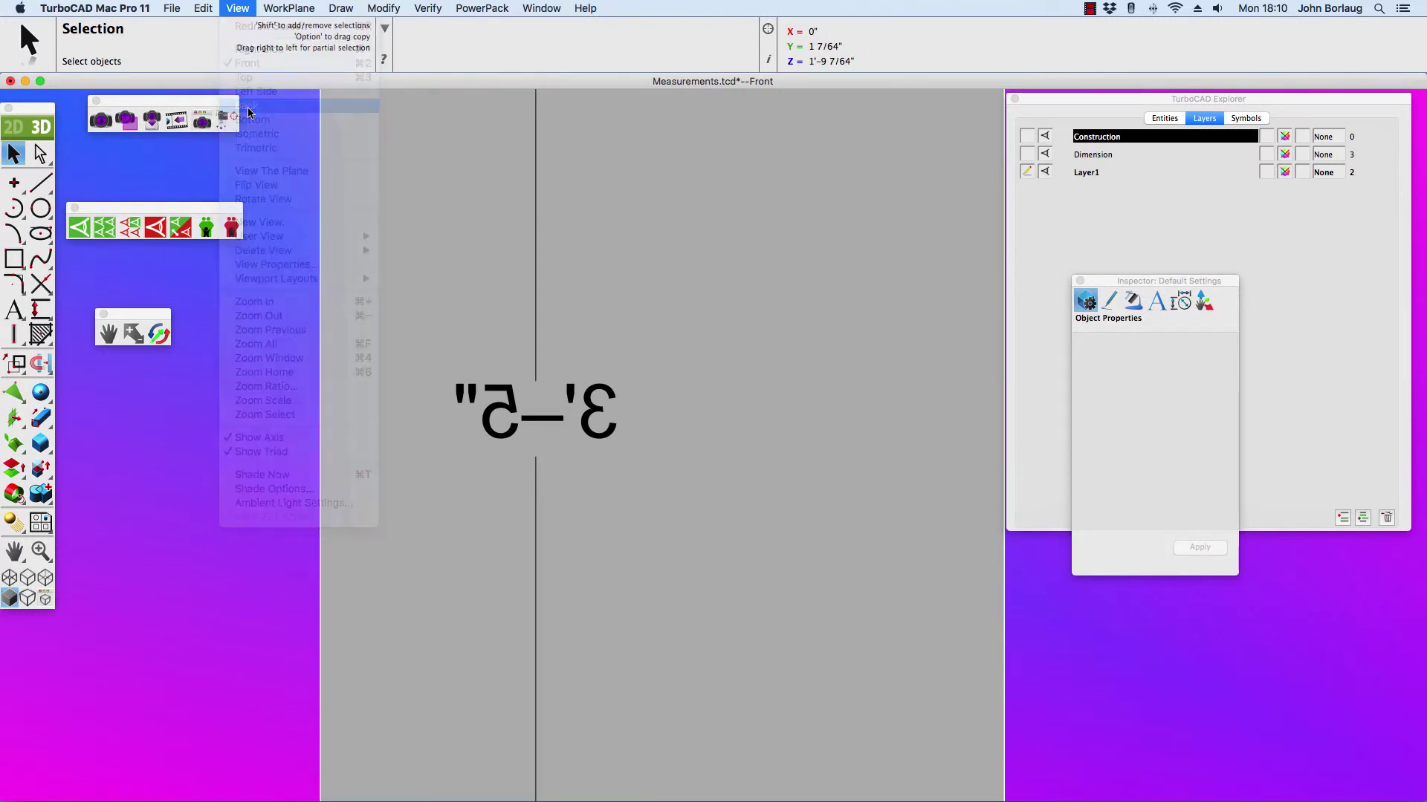
scroll(494, 393, up, 5)
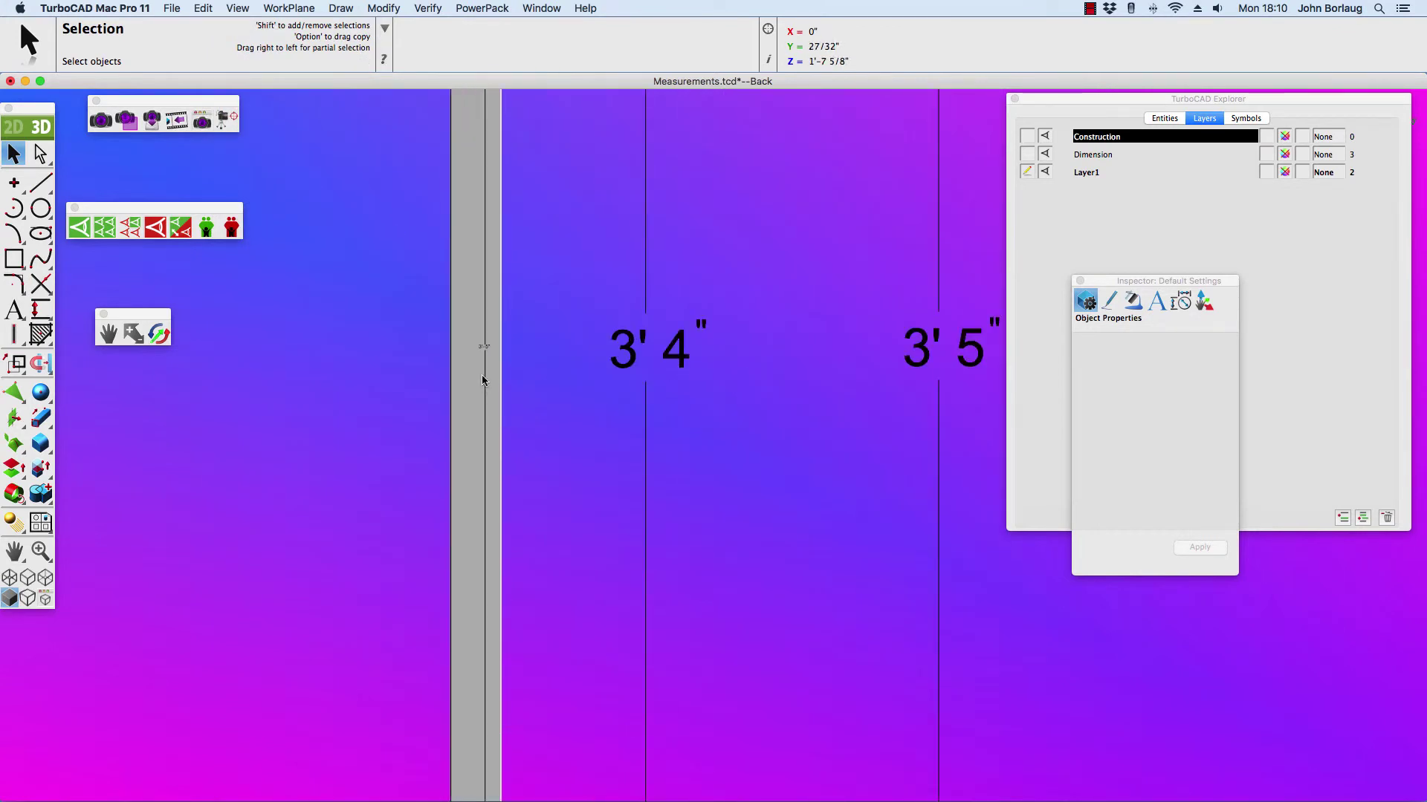
scroll(485, 334, up, 3)
scroll(492, 328, up, 4)
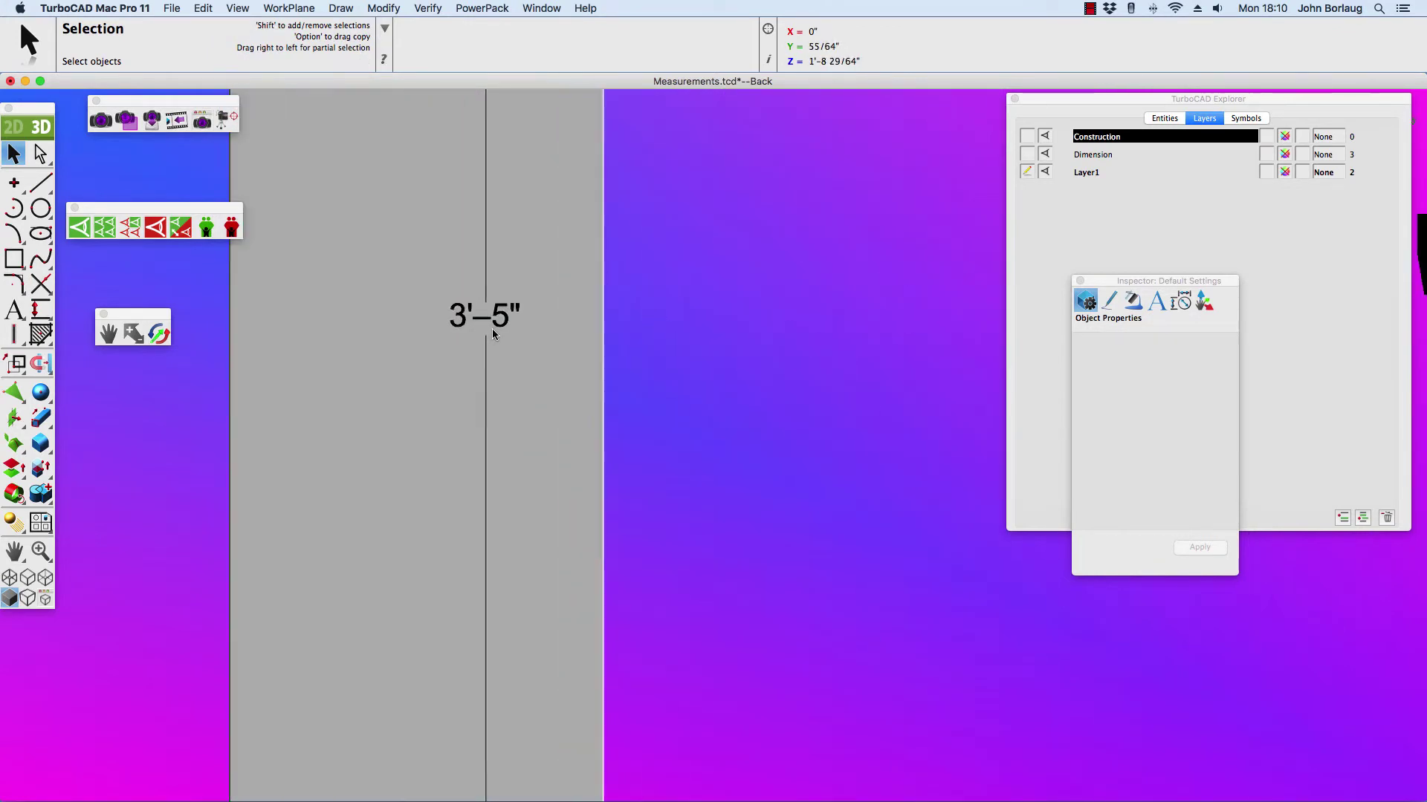
scroll(492, 328, down, 3)
scroll(492, 328, down, 2)
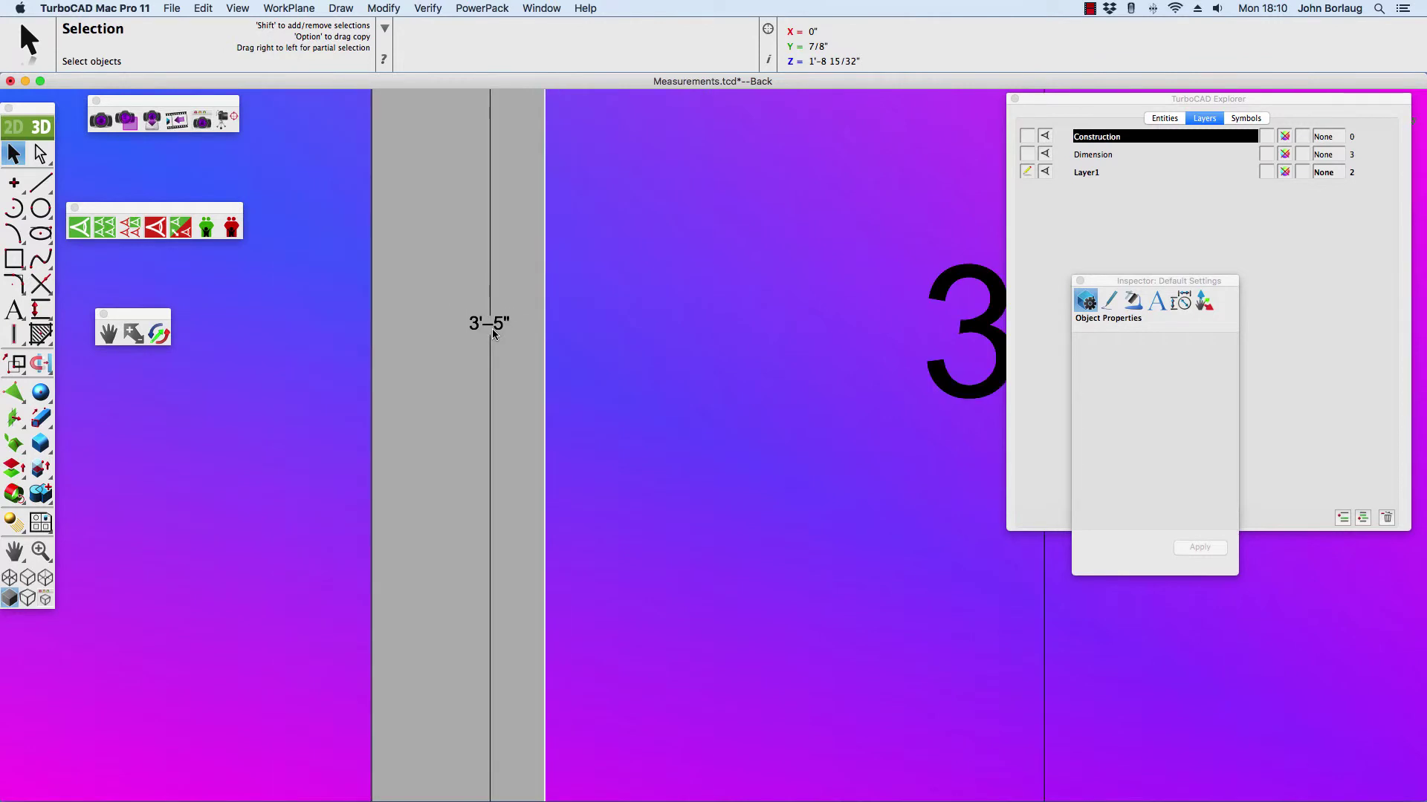
scroll(492, 328, down, 5)
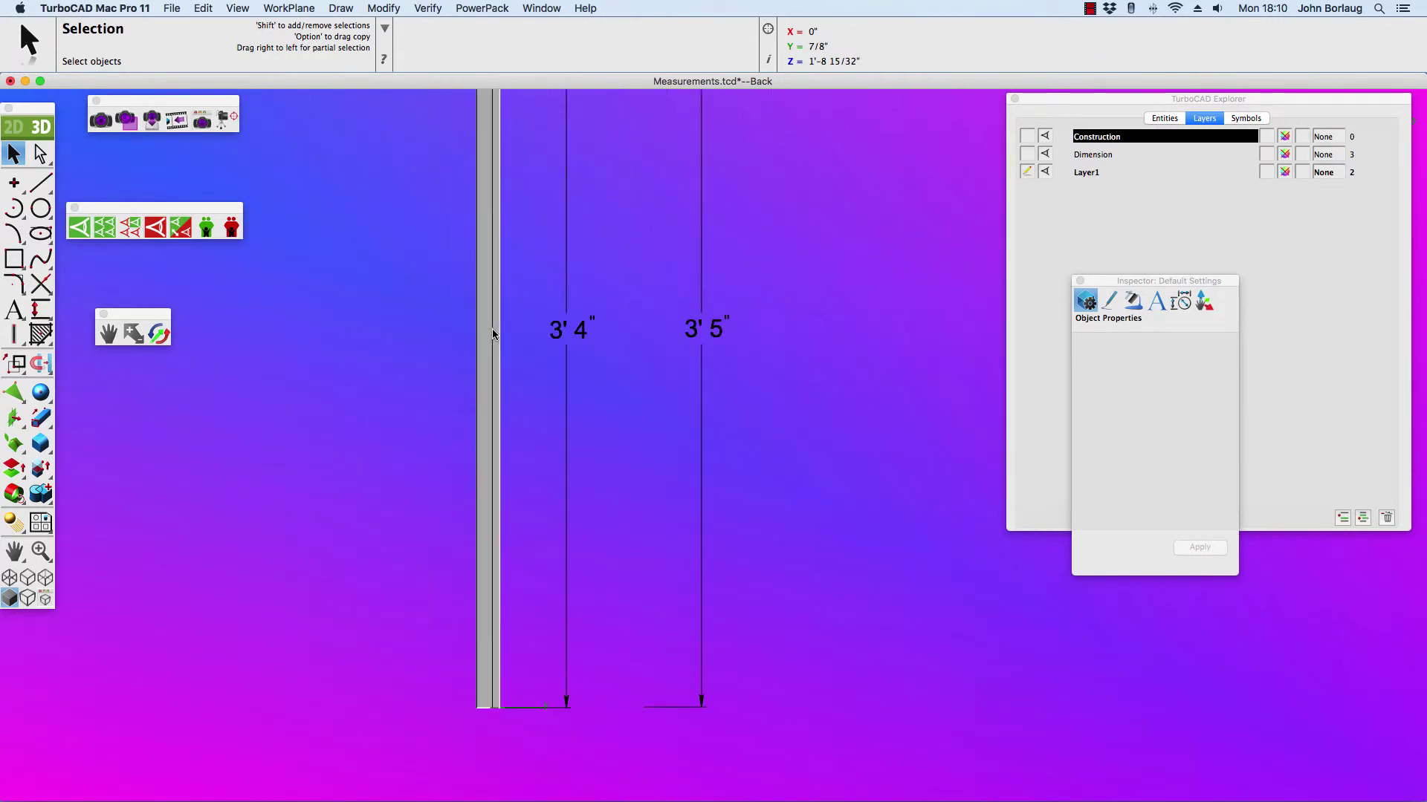
scroll(532, 280, up, 3)
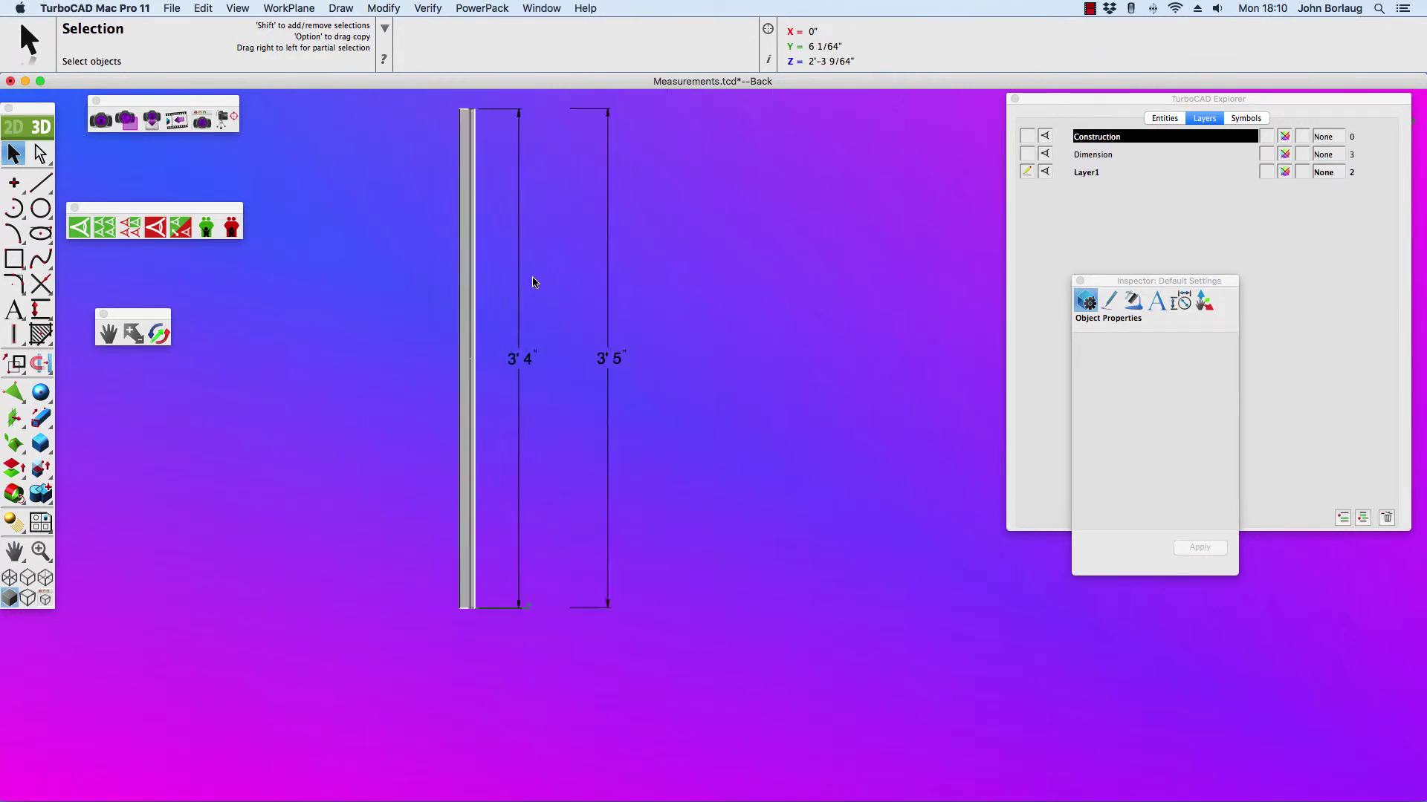
scroll(570, 408, down, 4)
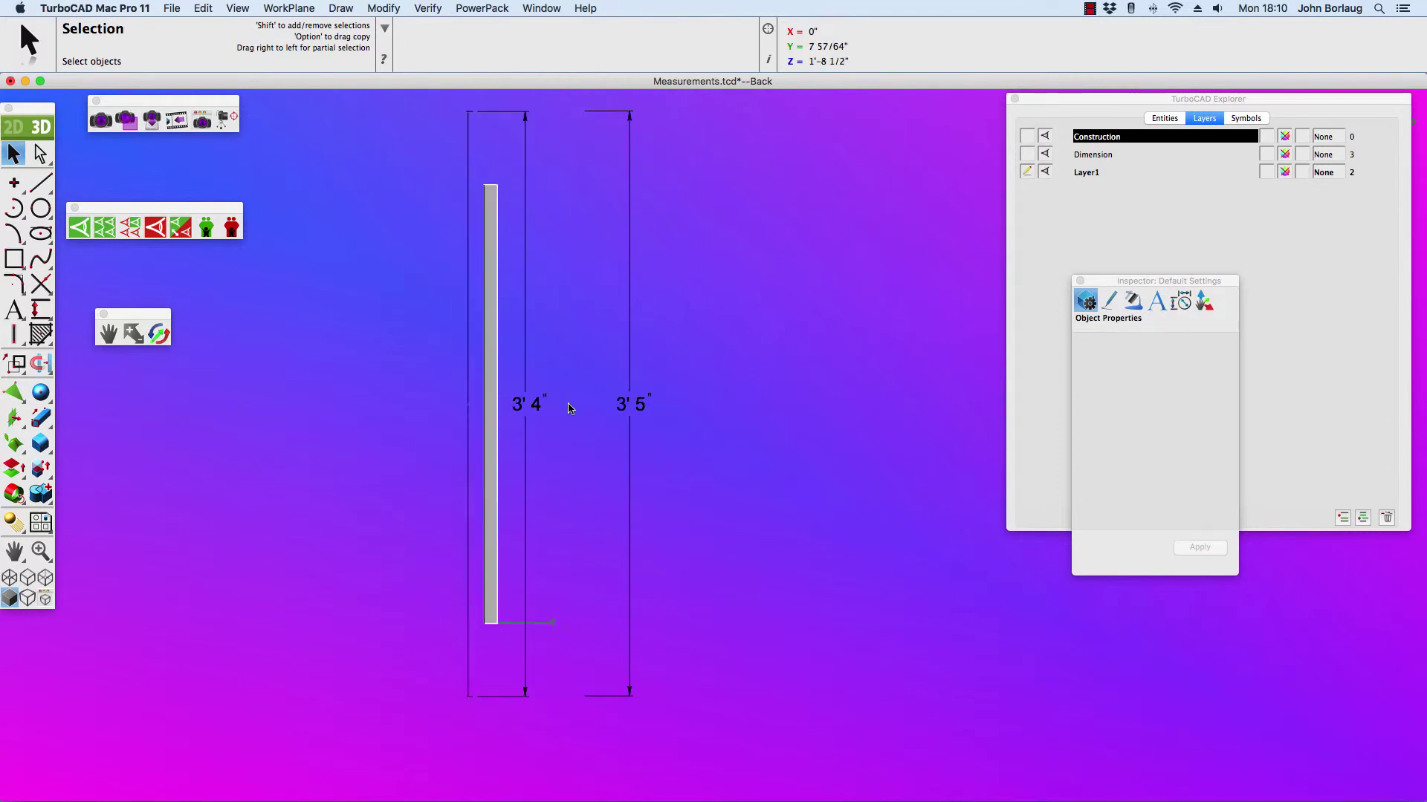
scroll(570, 260, up, 3)
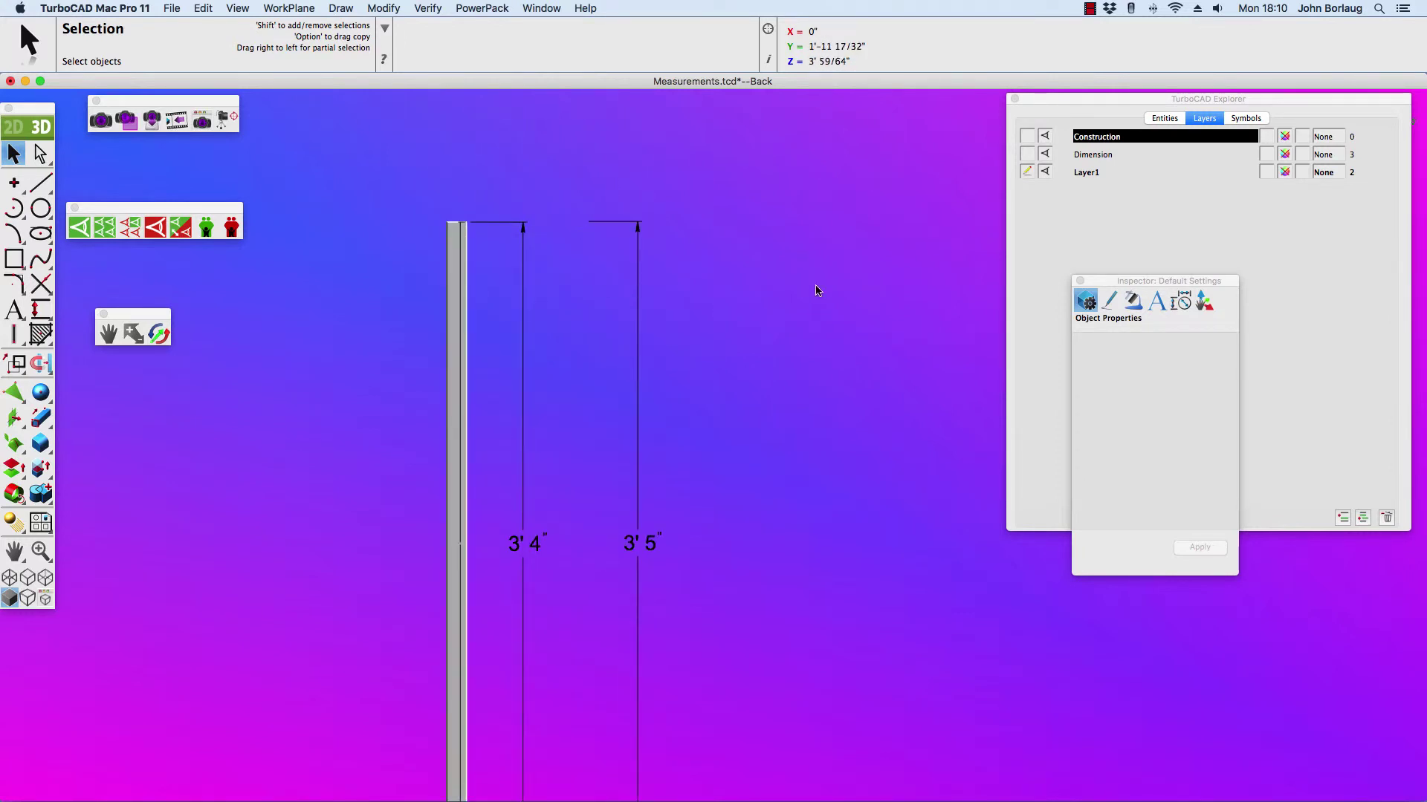
click(1180, 302)
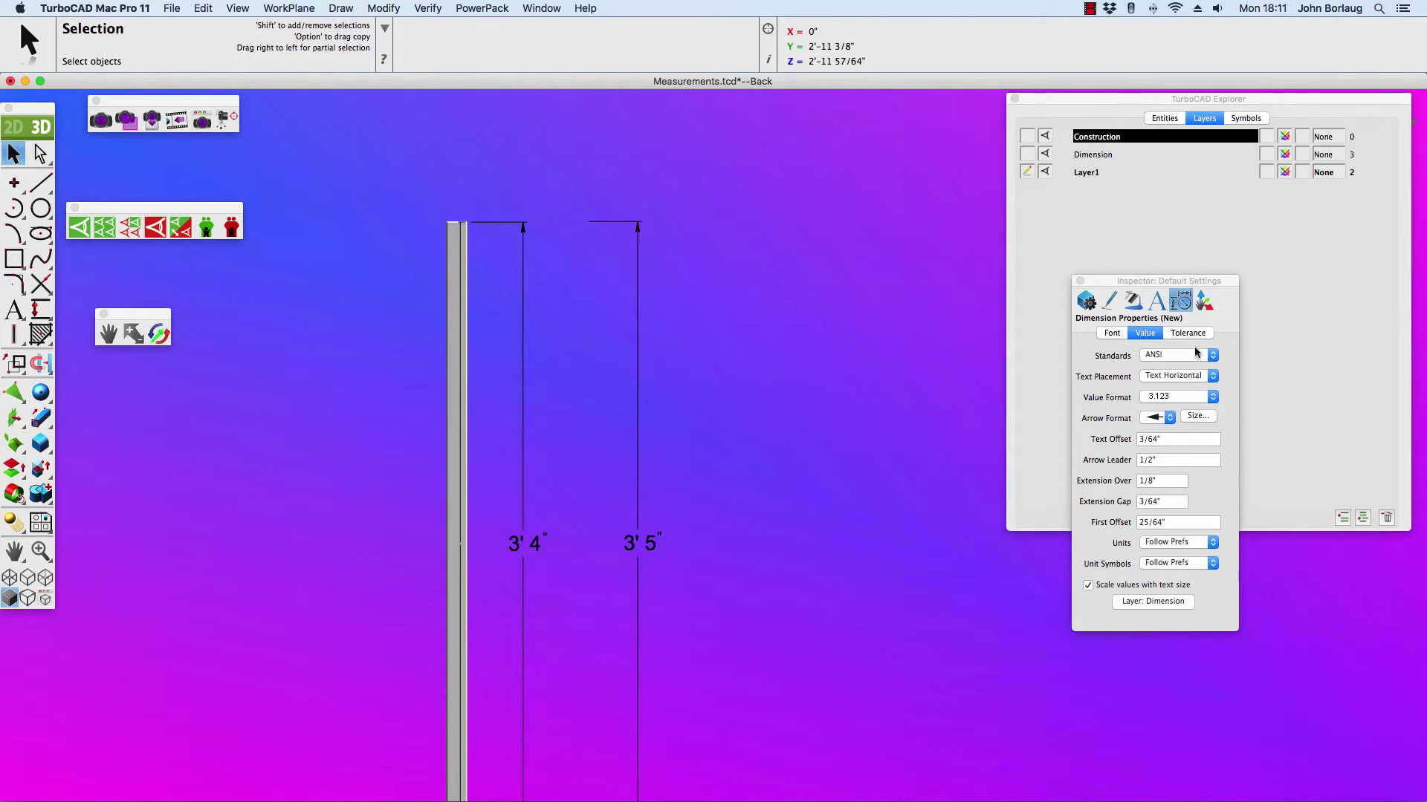
click(1188, 335)
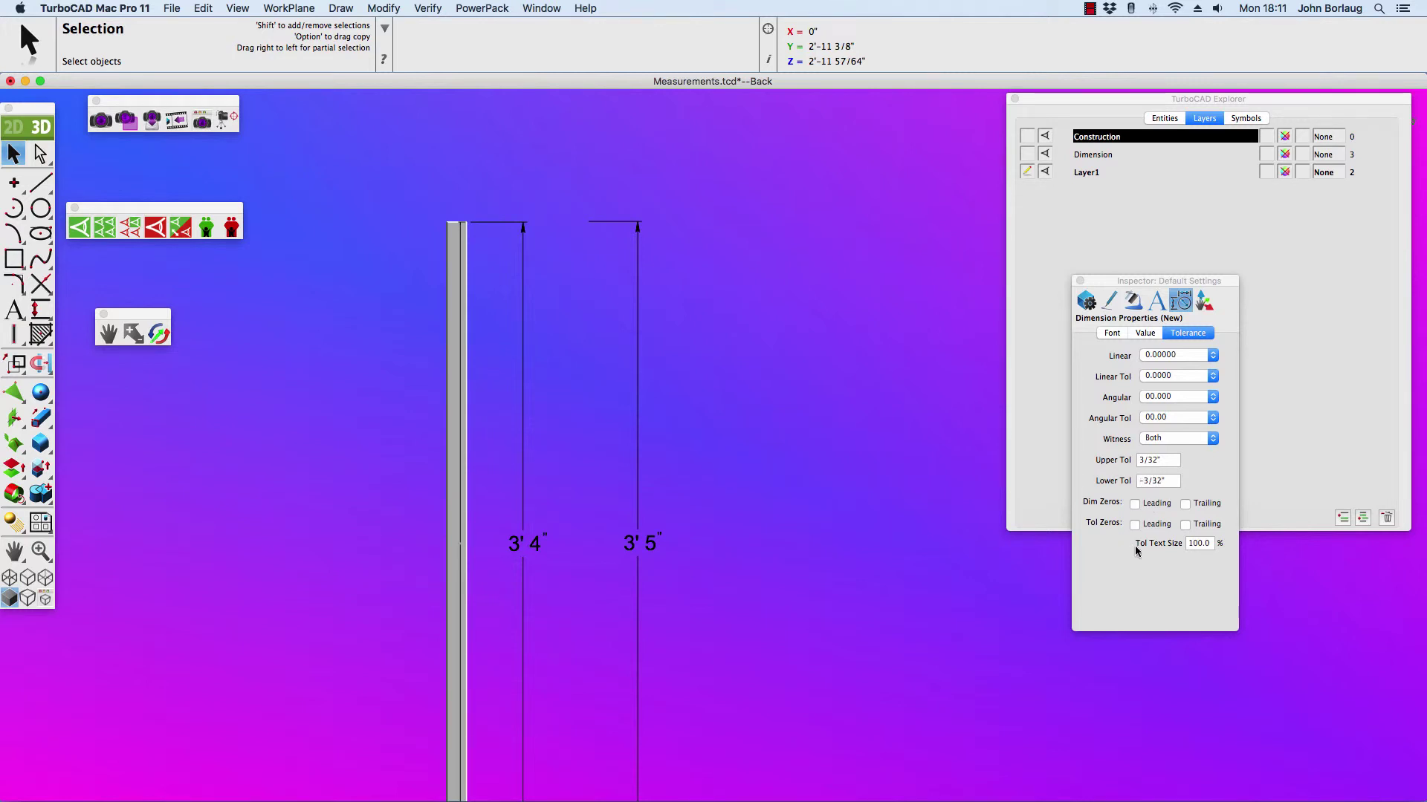
click(1086, 302)
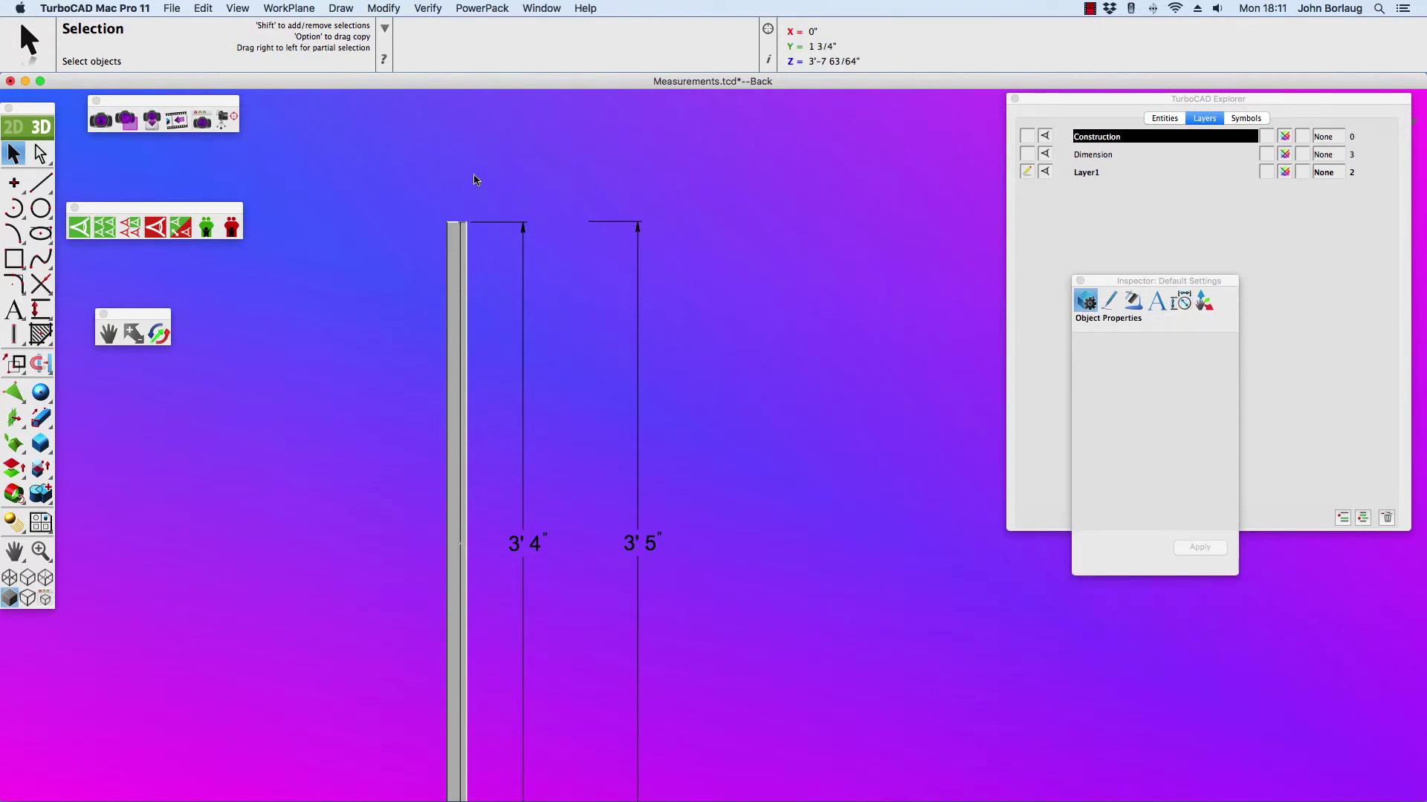
Step: Change the Preferences drawing units to millimeters and confirm
click(55, 8)
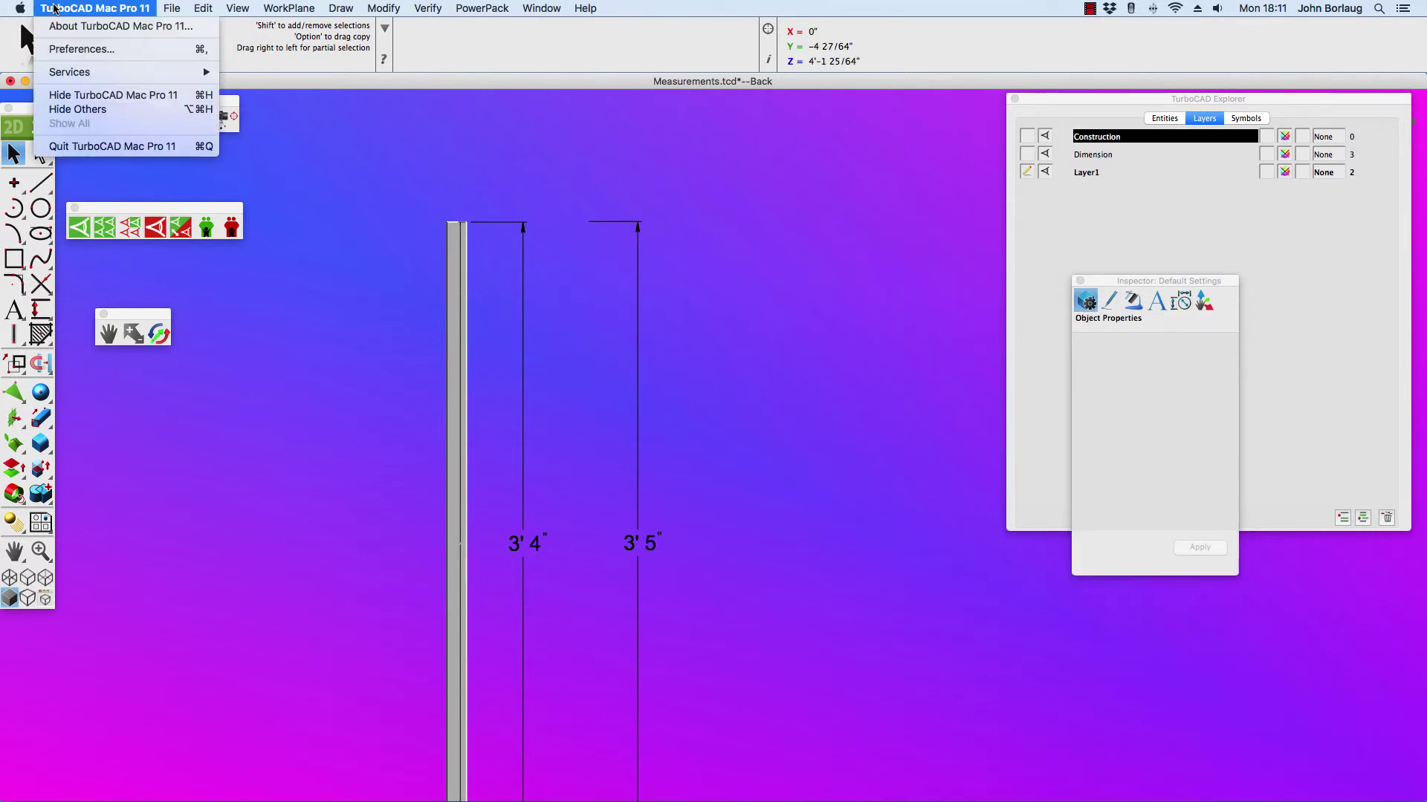
click(65, 49)
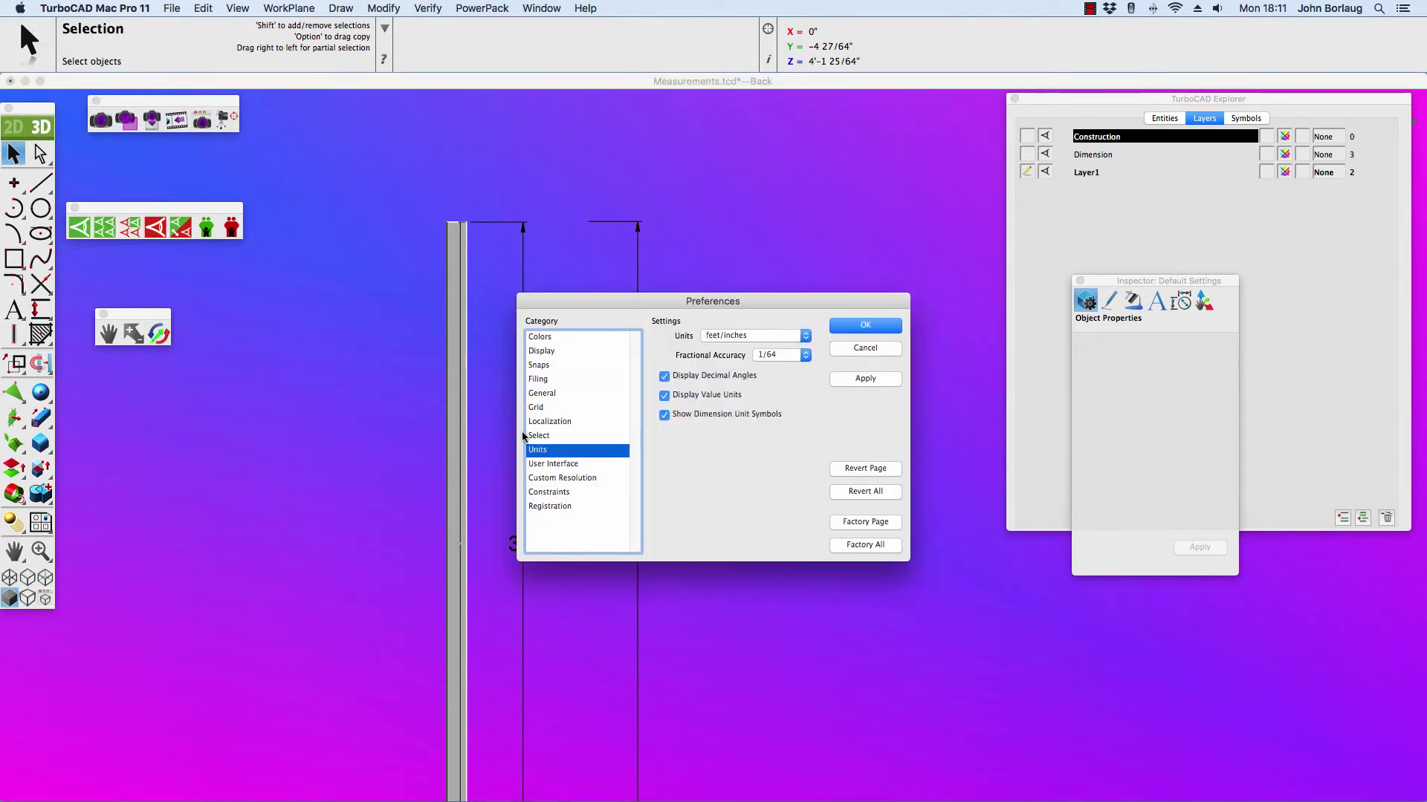
click(807, 335)
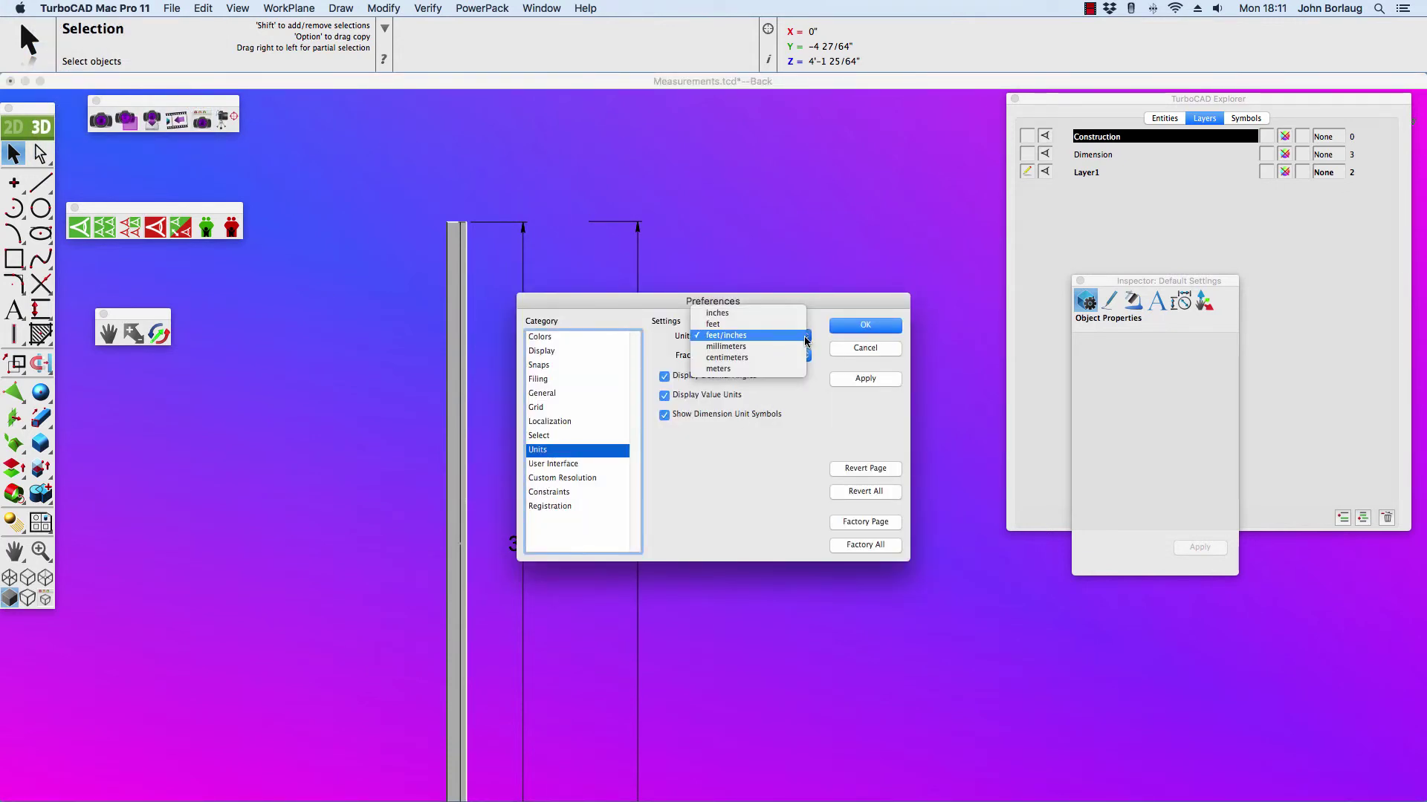
click(735, 348)
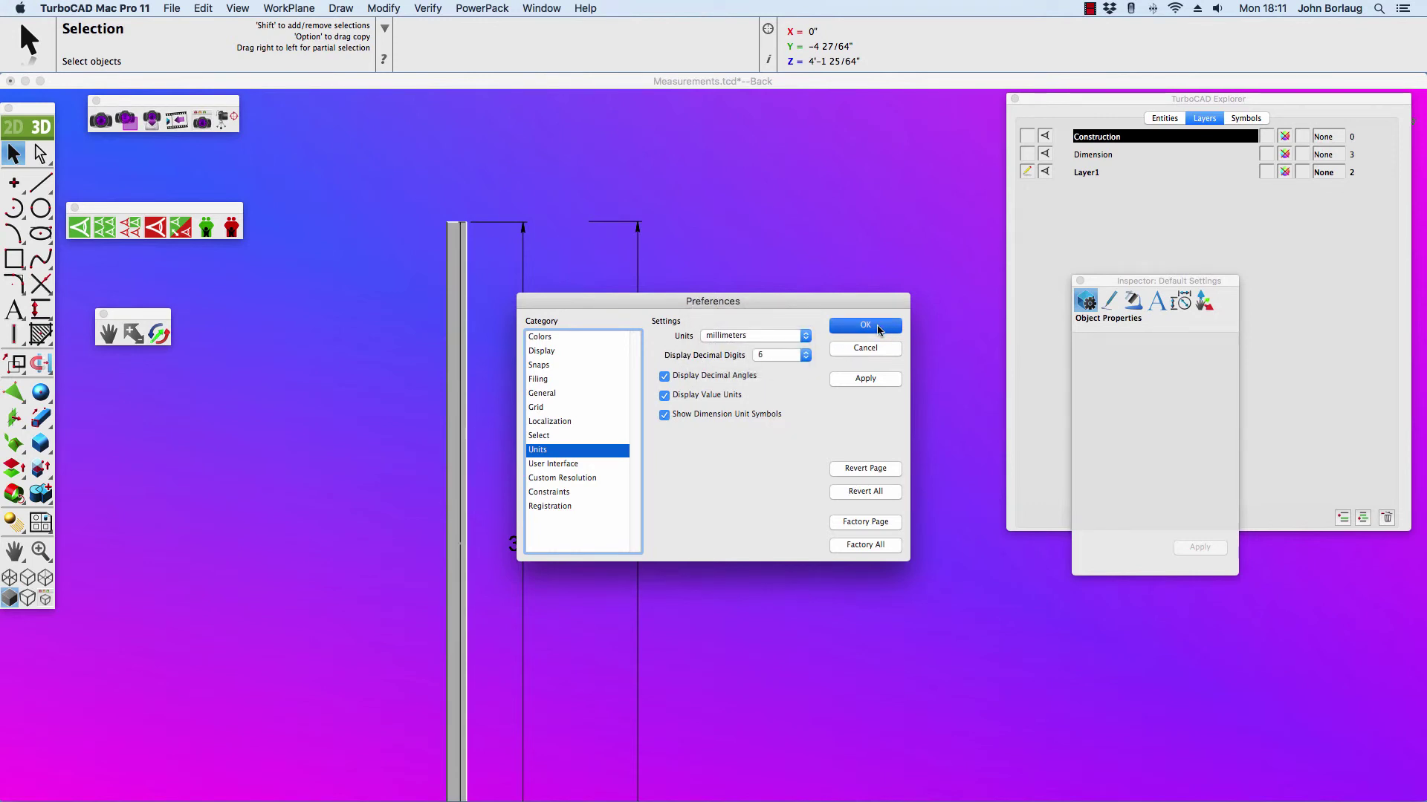
key(Return)
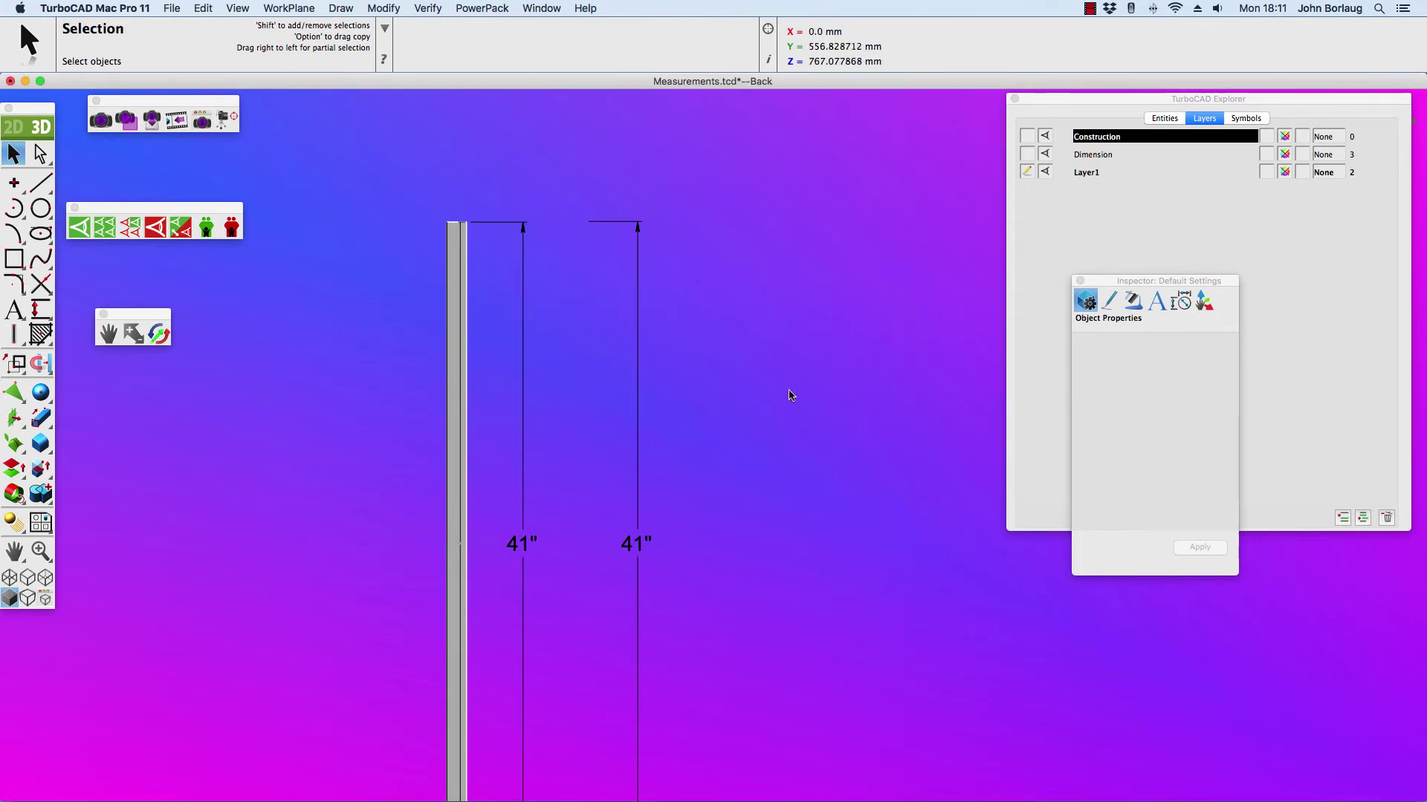
click(456, 356)
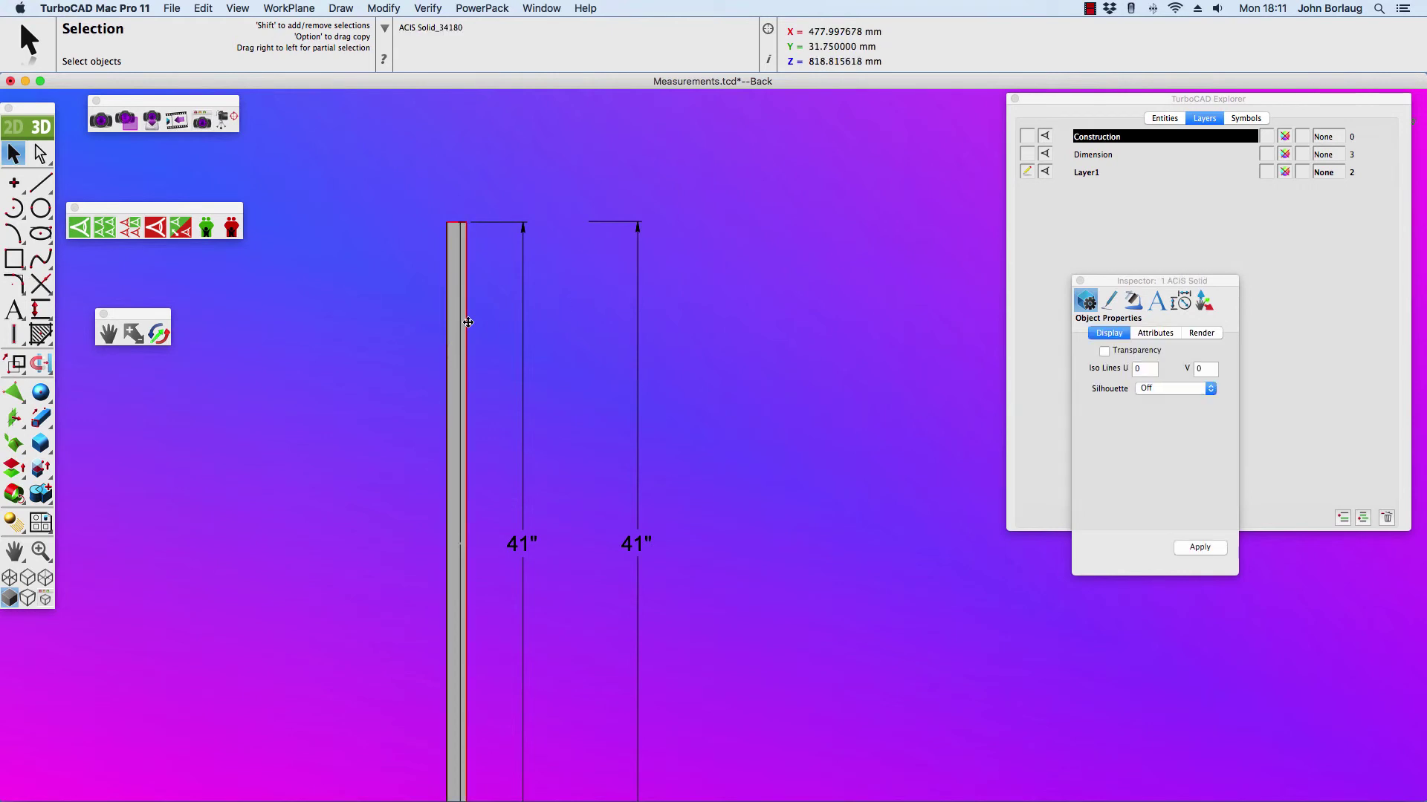
click(170, 13)
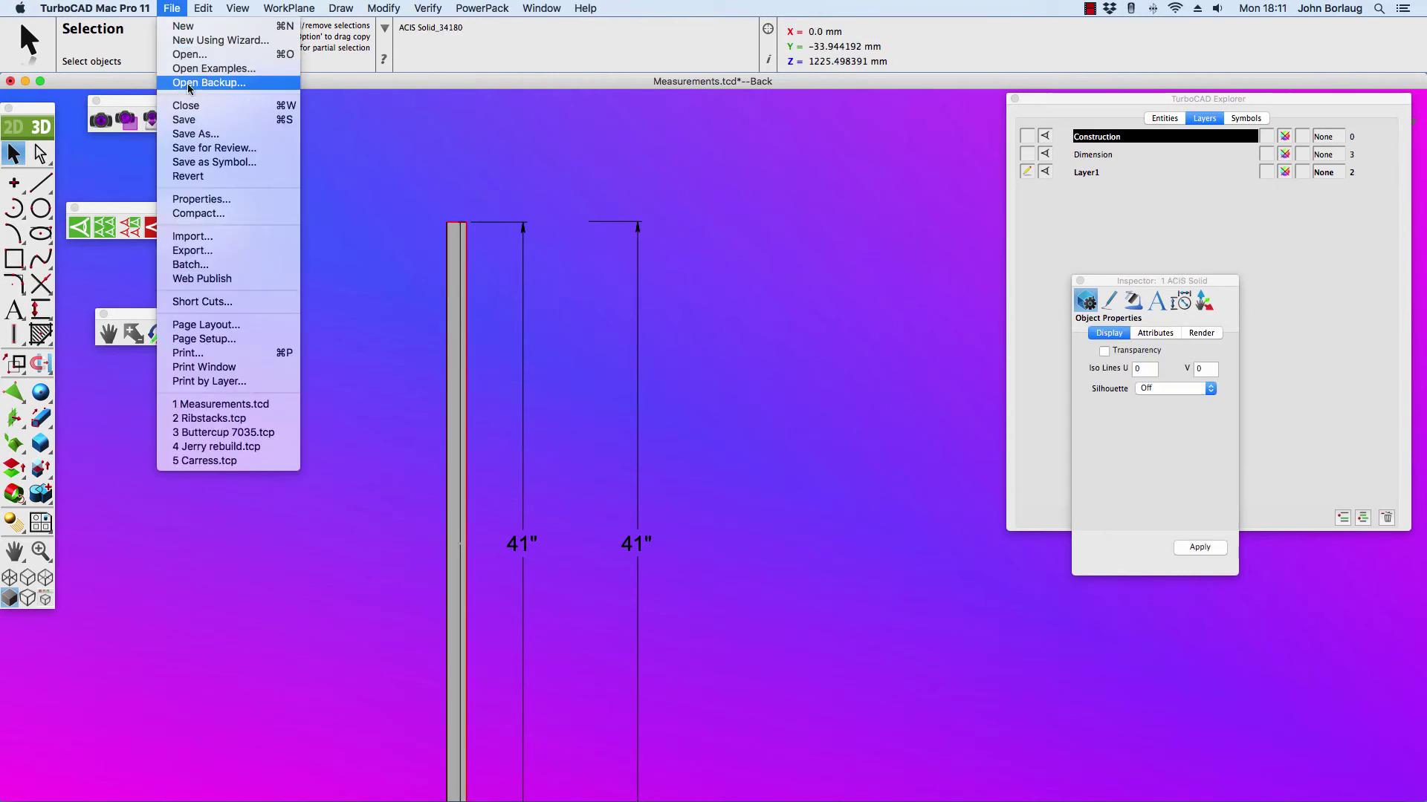
click(185, 255)
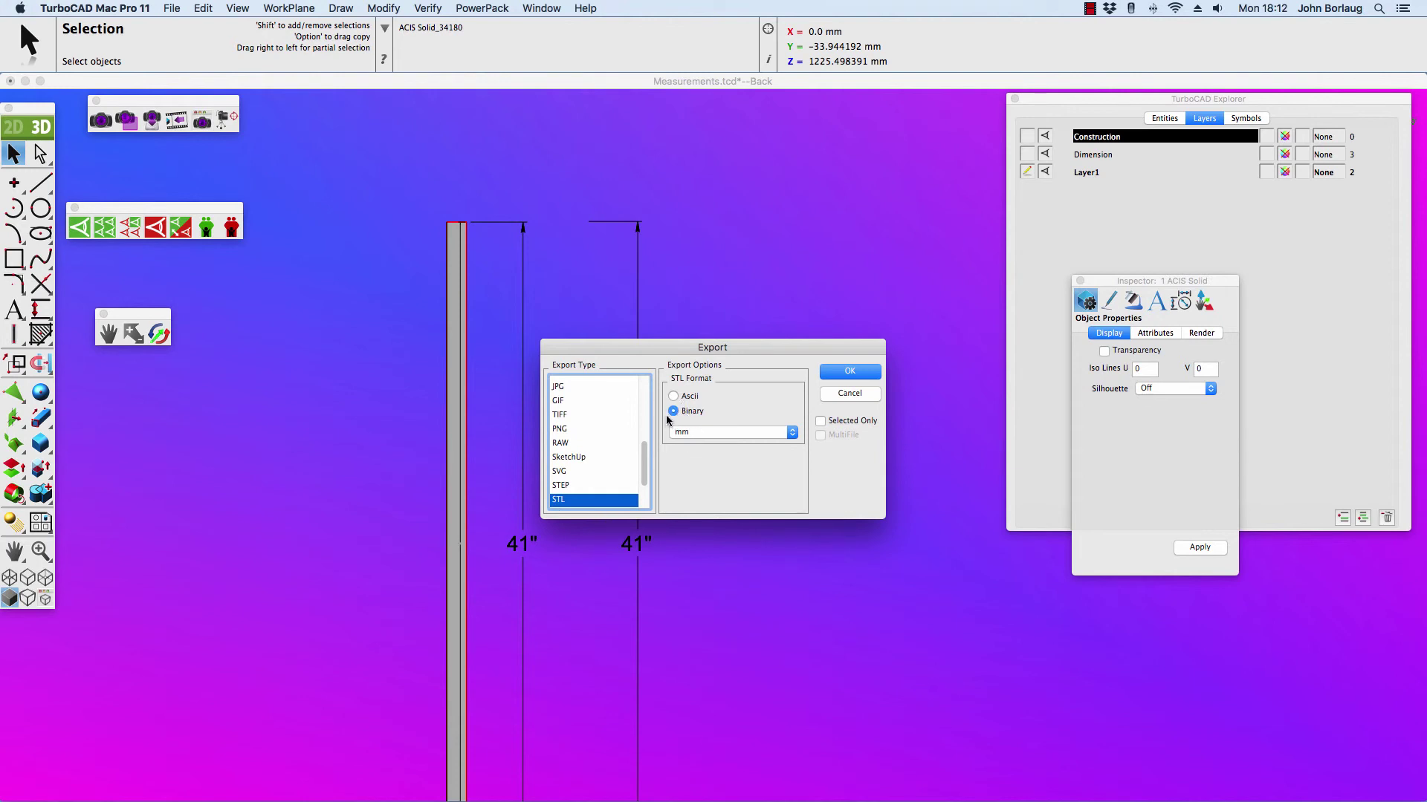
click(792, 434)
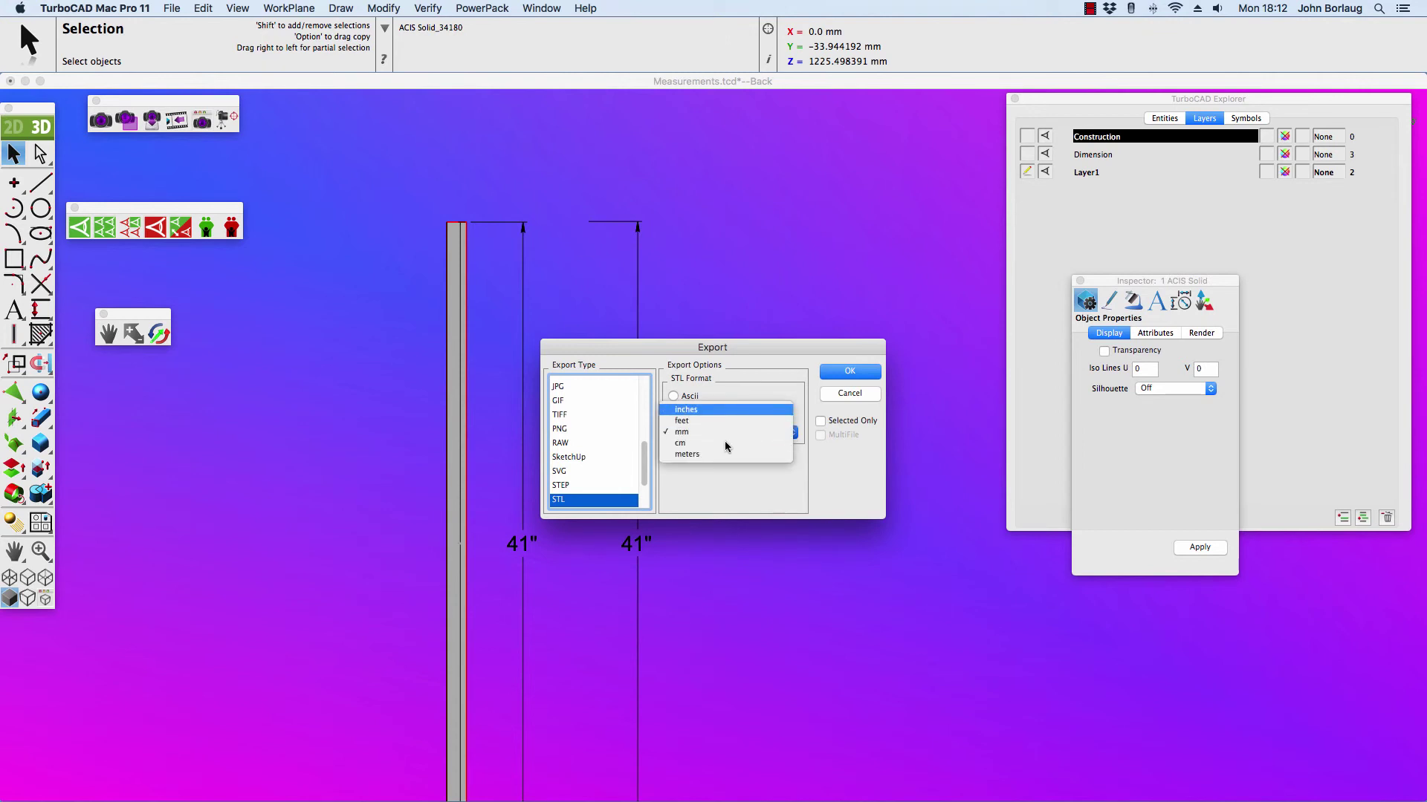
click(836, 376)
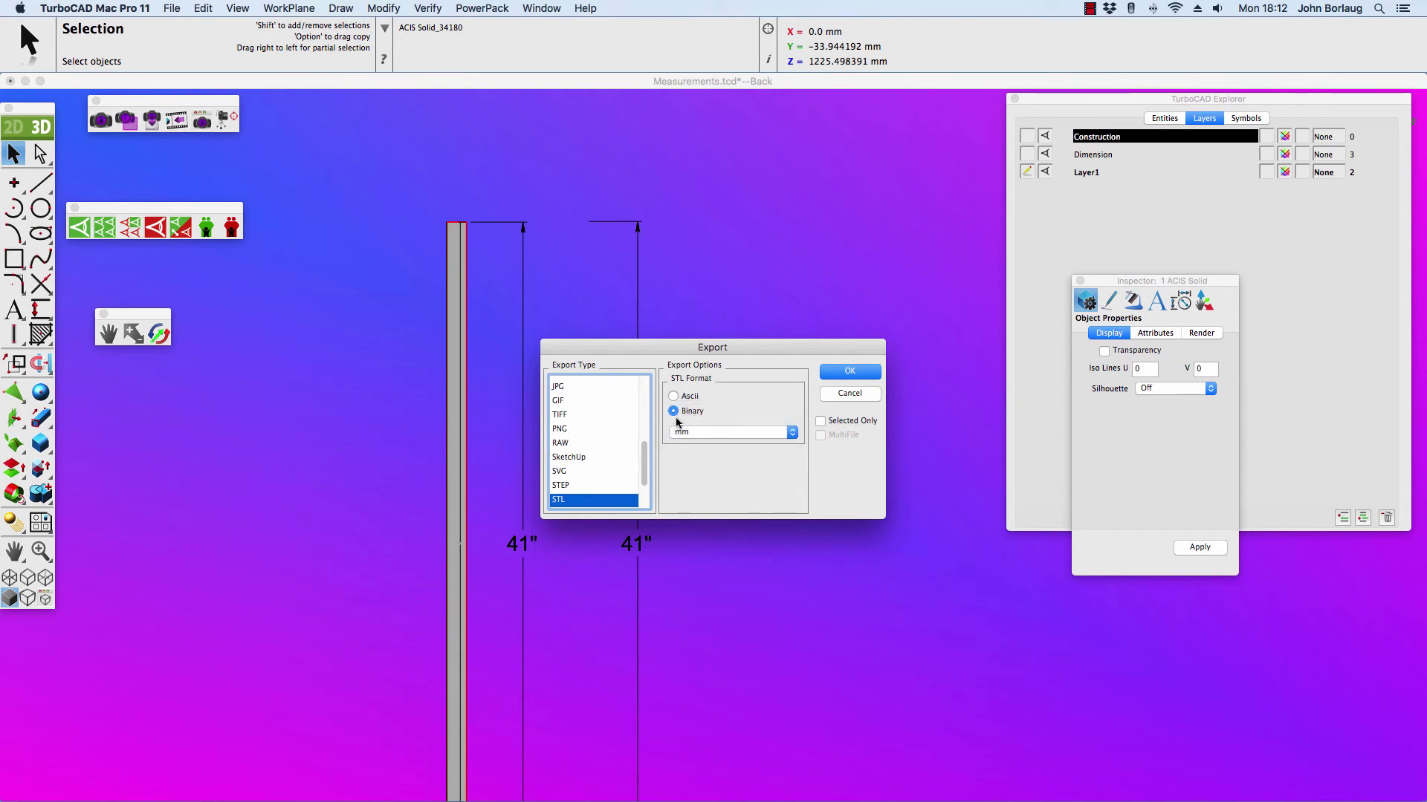
click(849, 374)
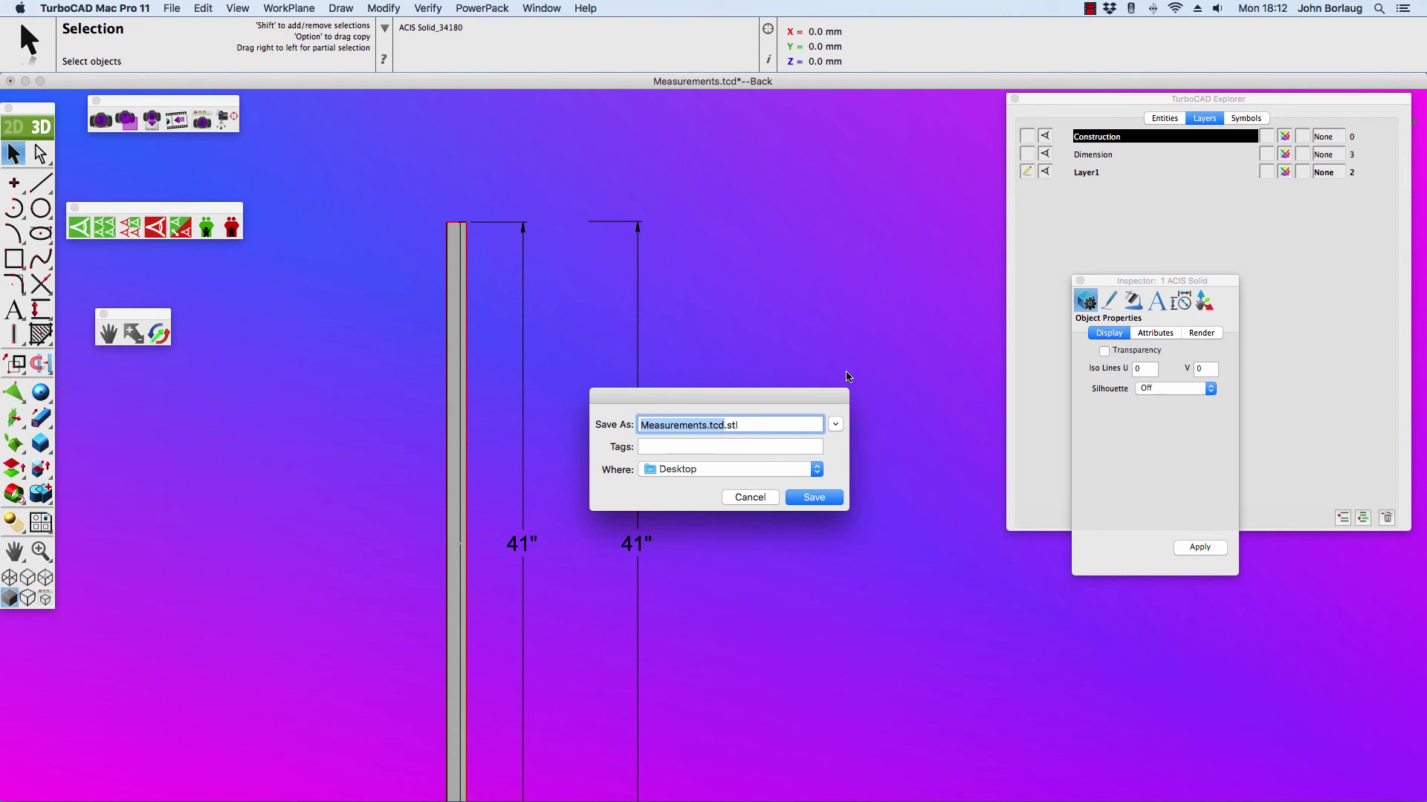
click(749, 501)
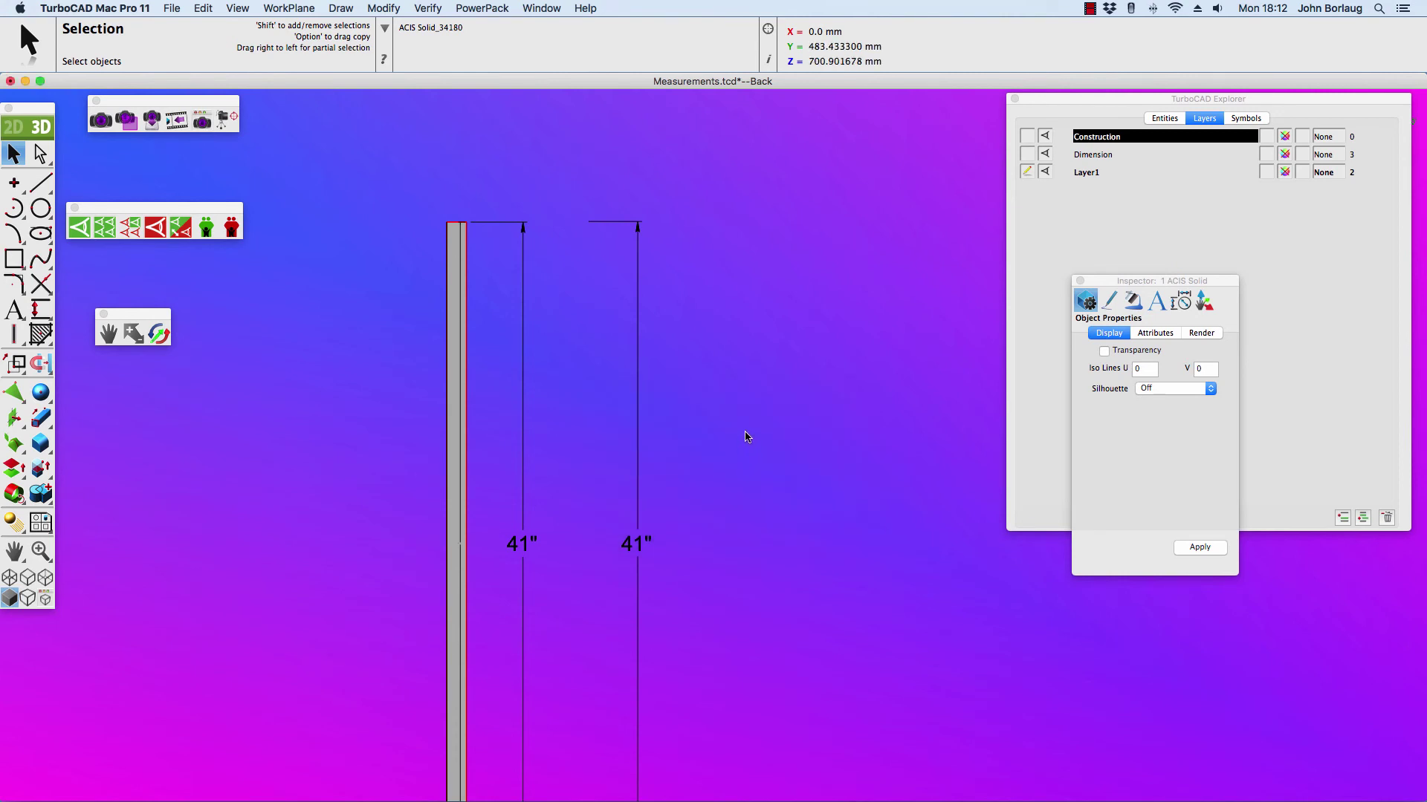
click(749, 439)
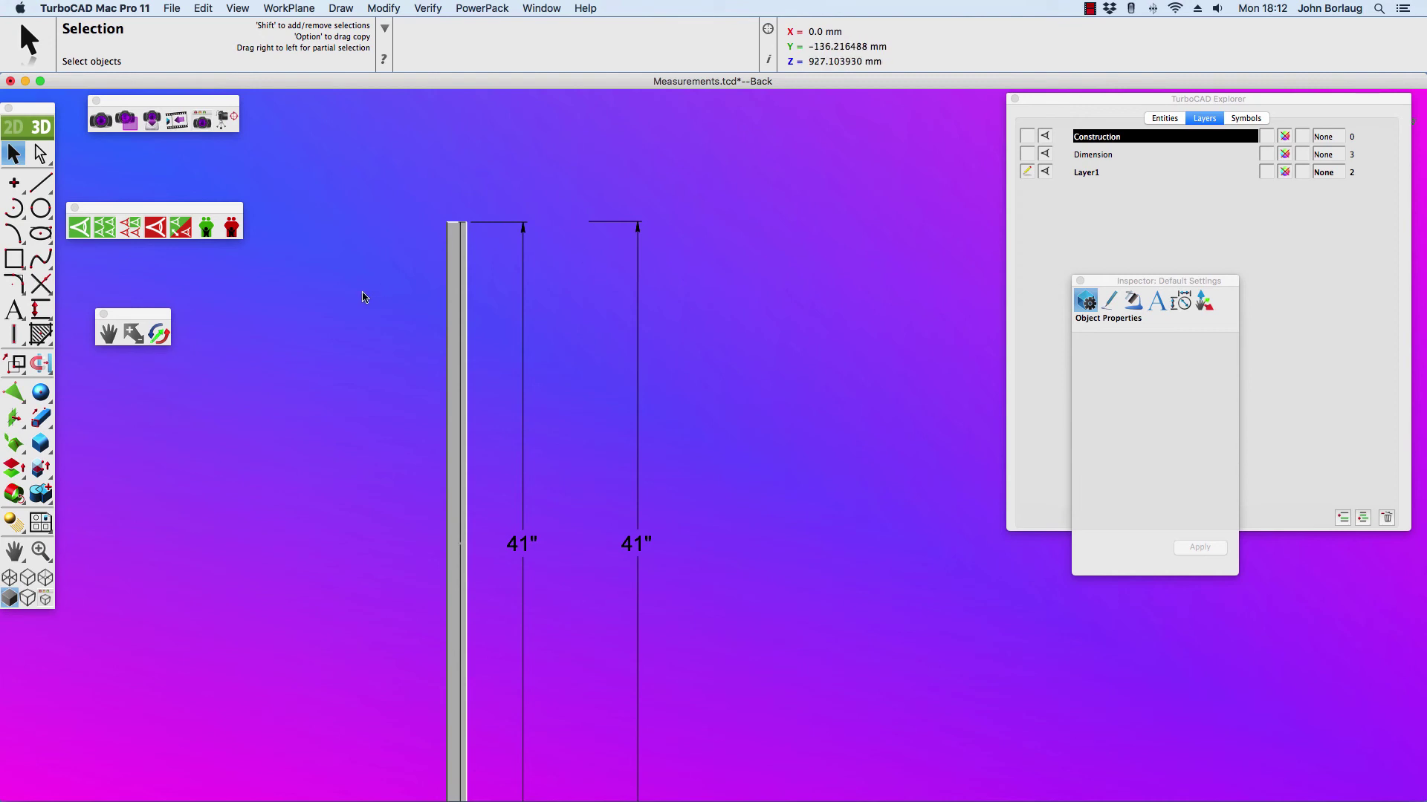
Step: Reopen Units preferences, set units back to feet/inches, and check the 1/64 fractional accuracy
scroll(364, 296, down, 5)
scroll(346, 327, up, 5)
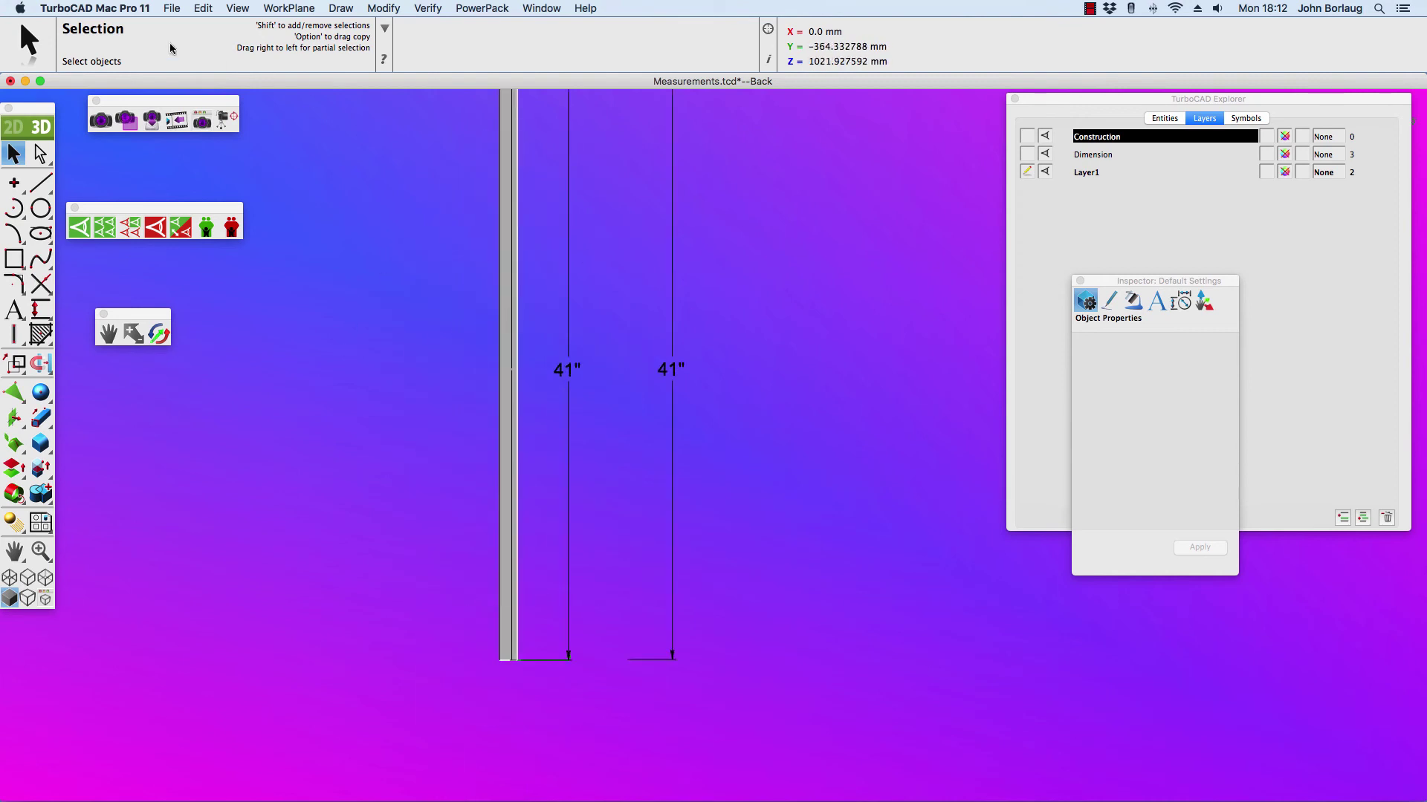
click(79, 12)
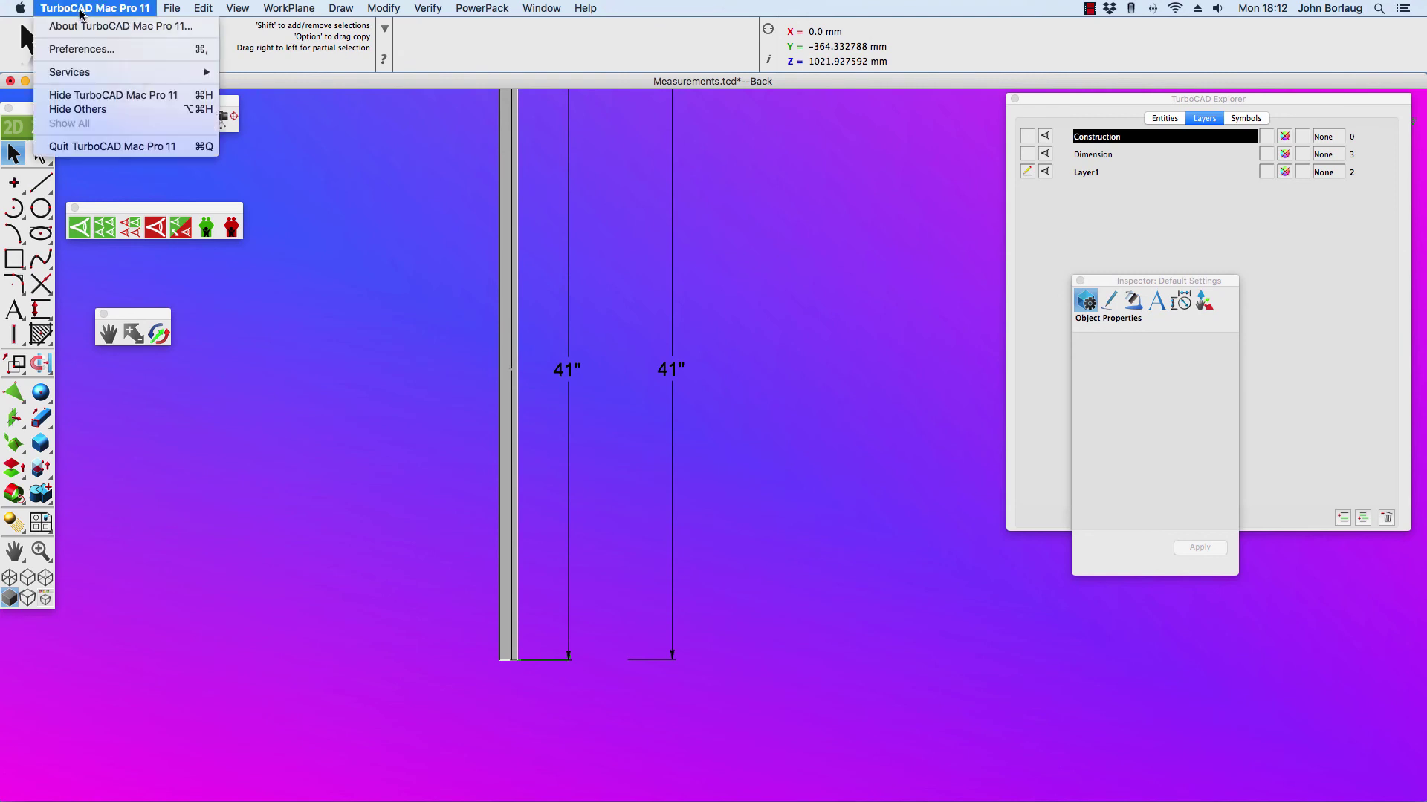
click(78, 54)
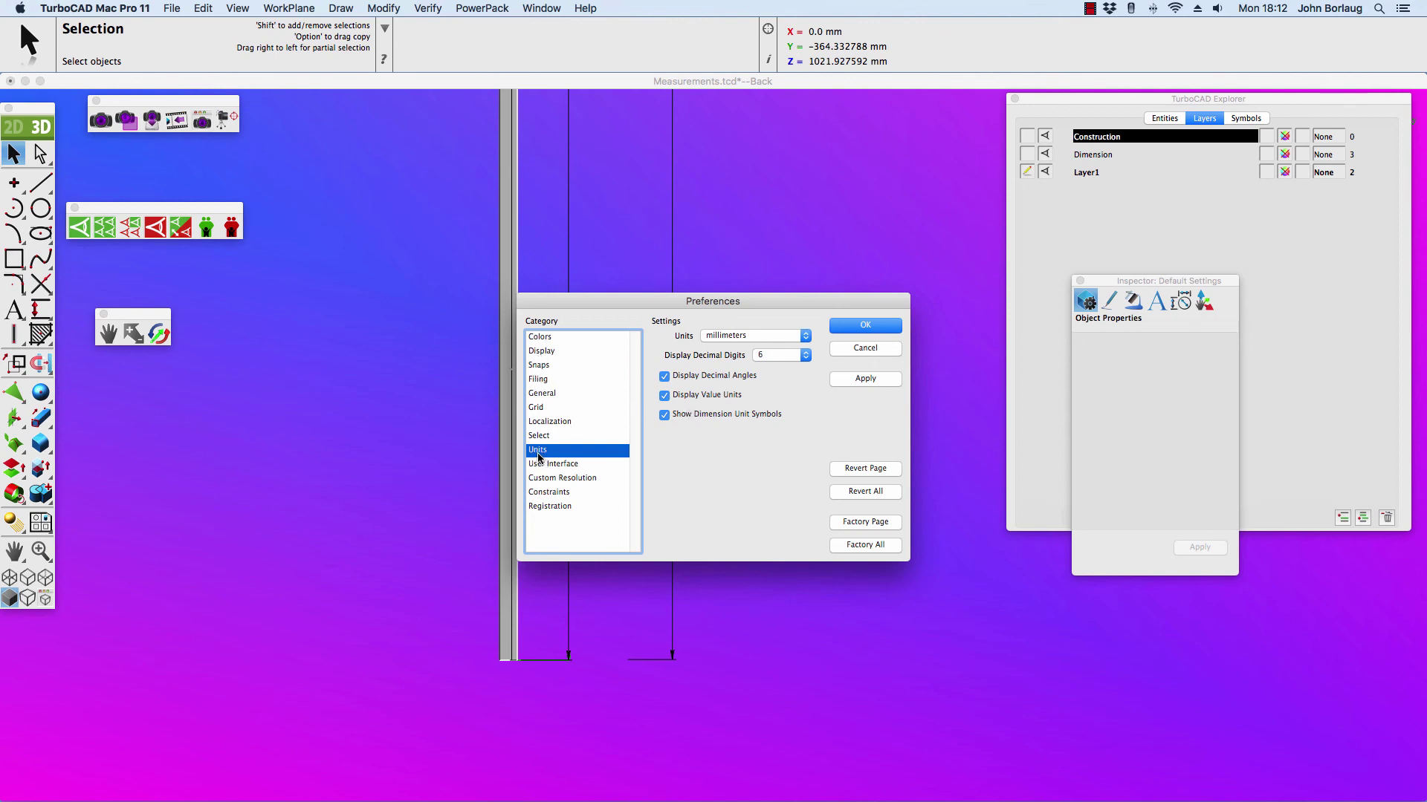
click(808, 339)
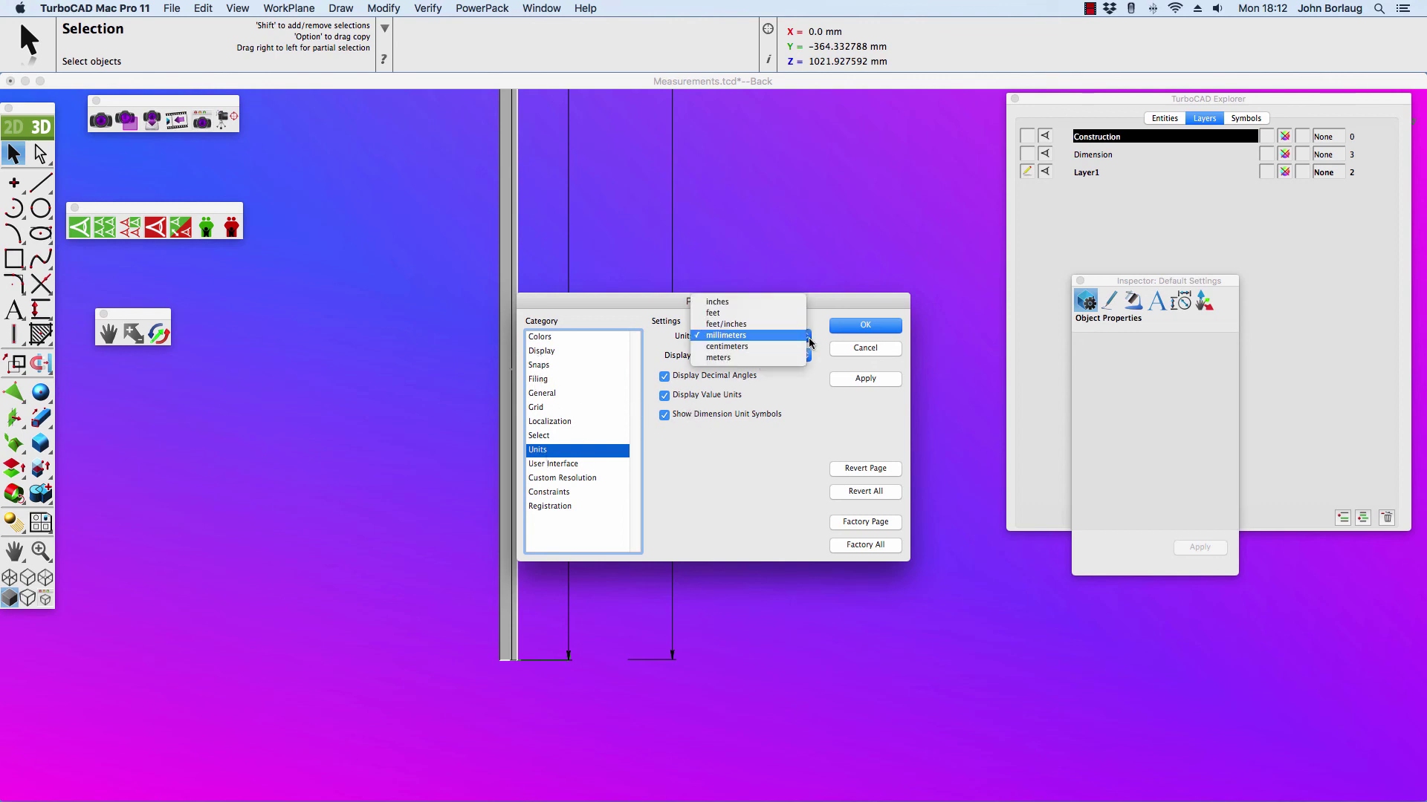
key(Up)
click(789, 321)
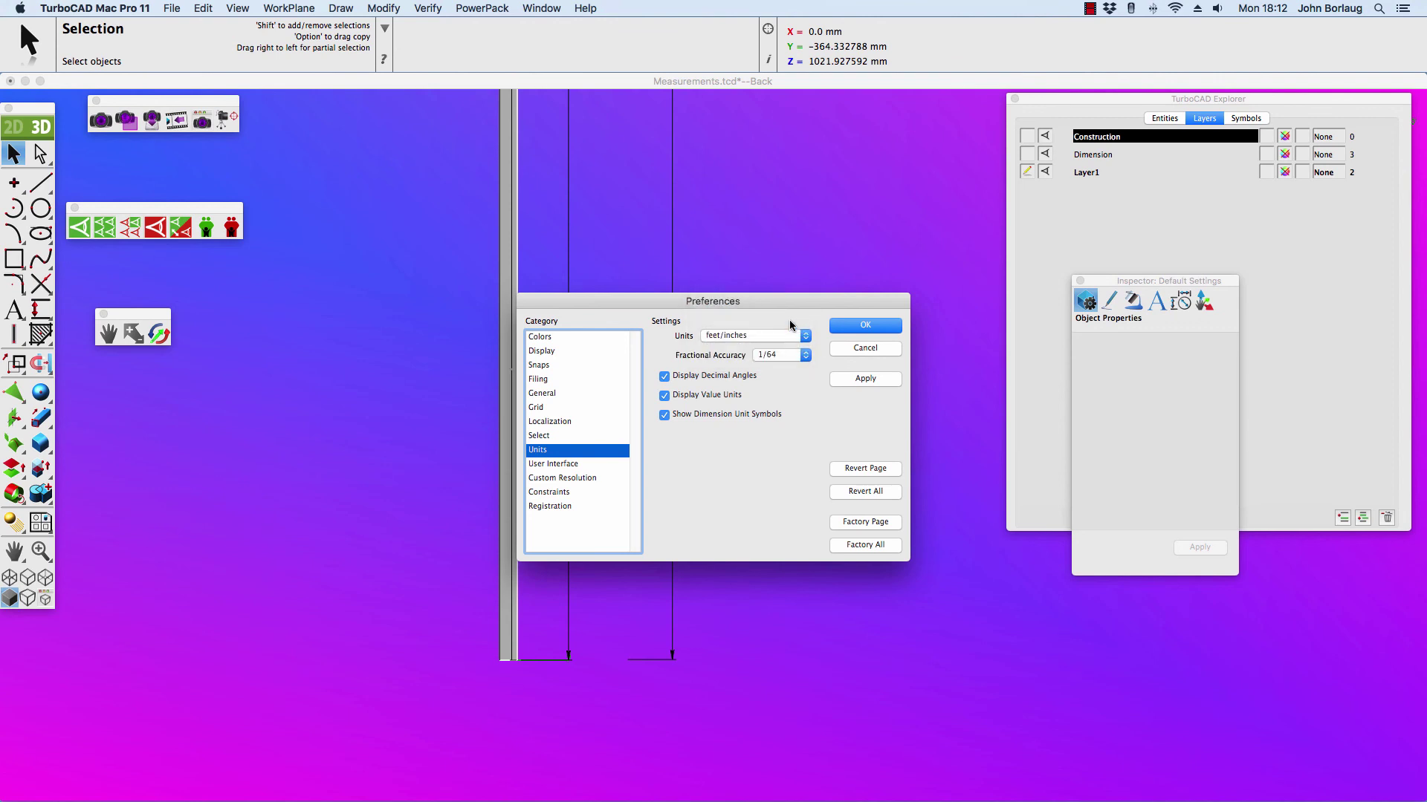
click(806, 357)
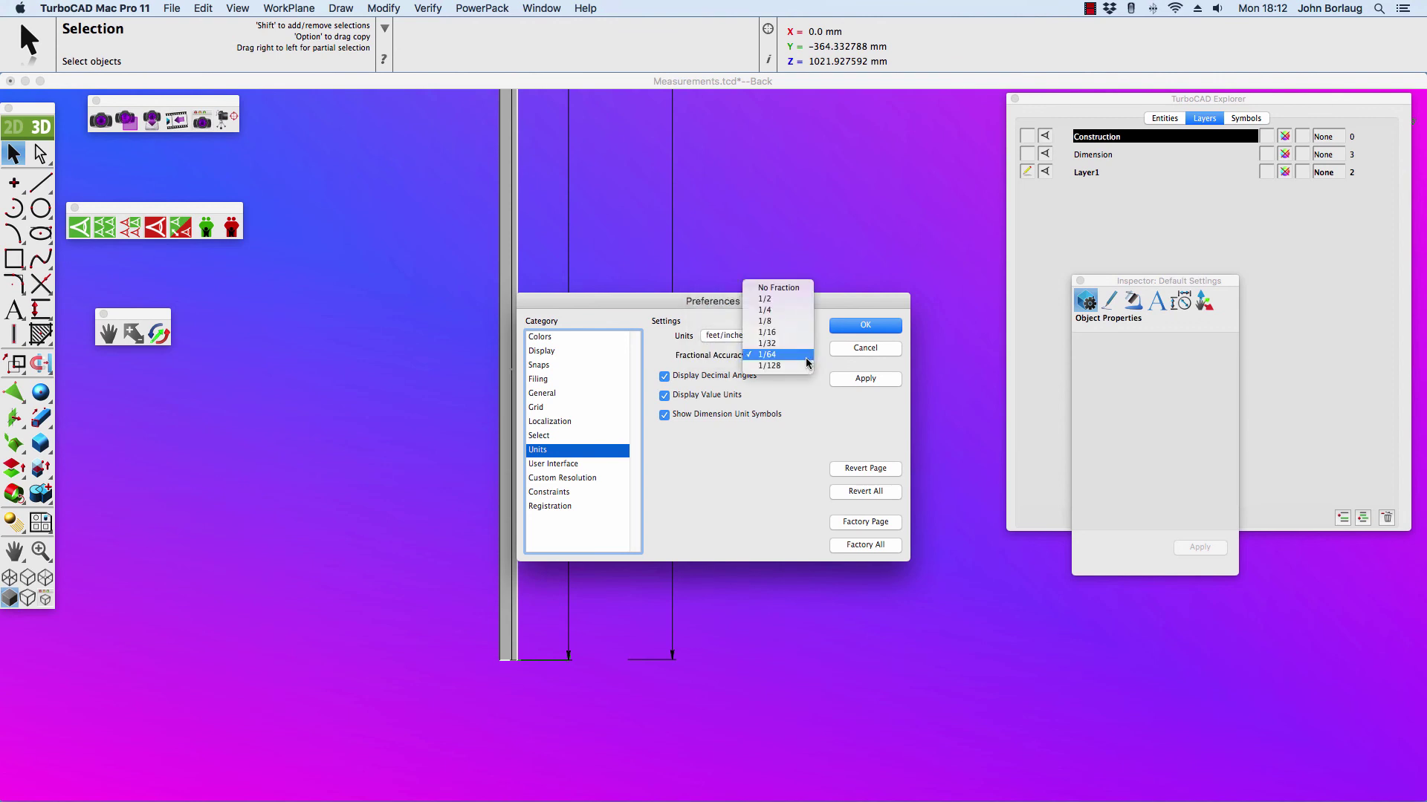